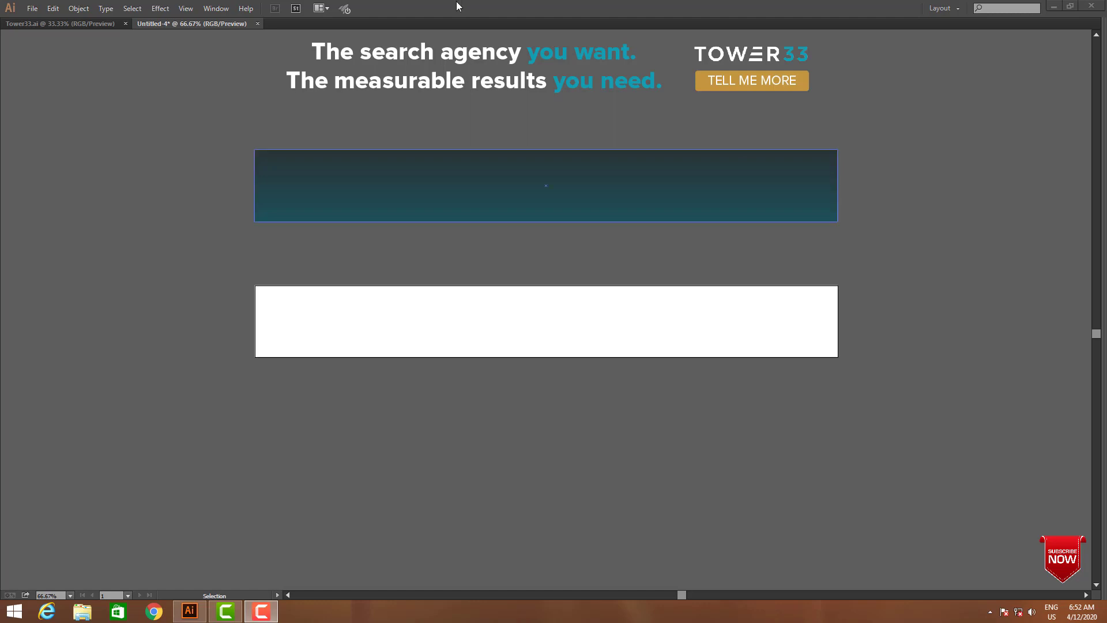
click(465, 337)
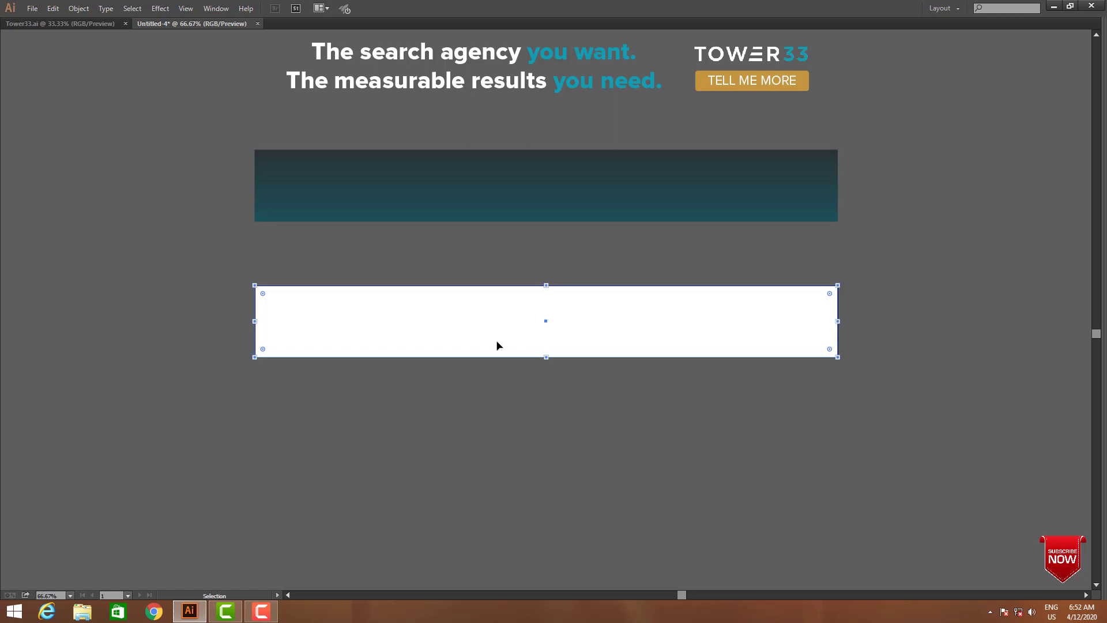
key(Tab)
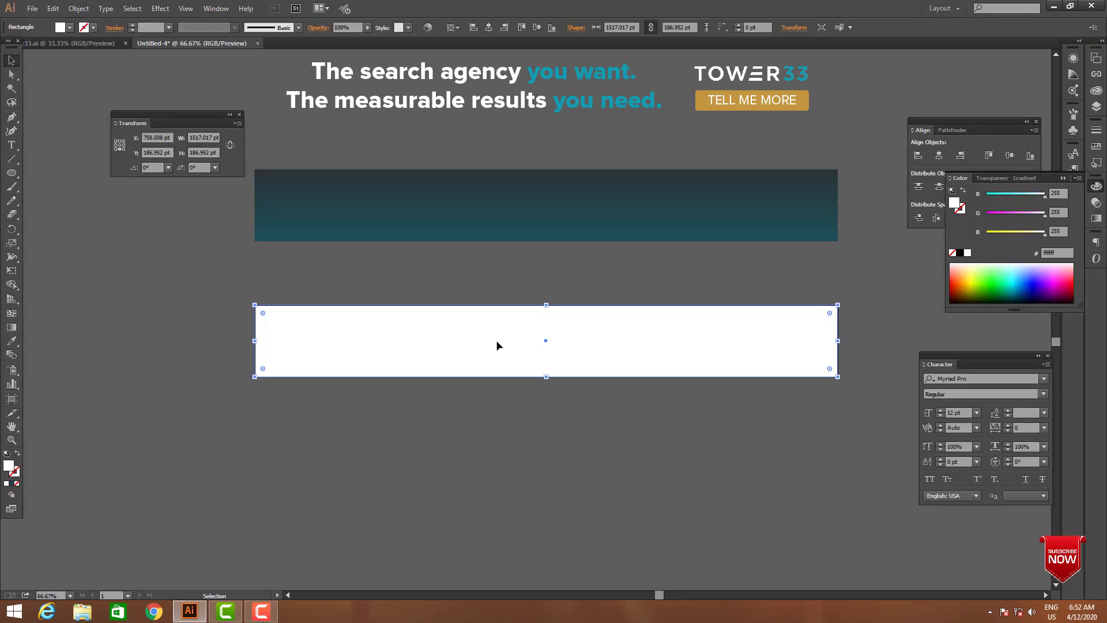
scroll(526, 360, up, 2)
click(493, 433)
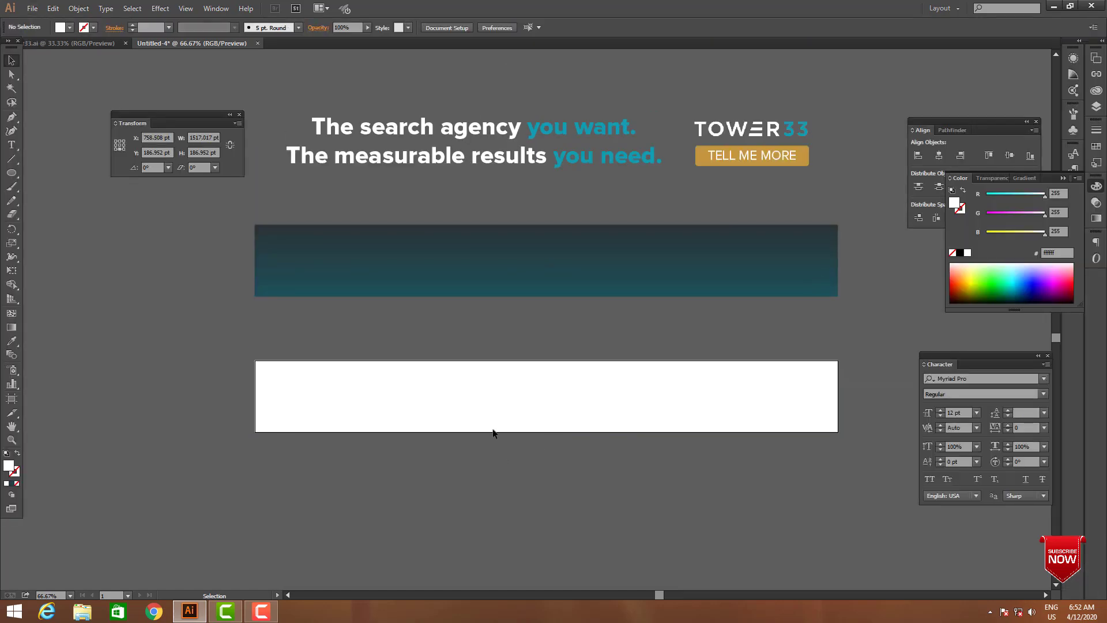
click(591, 381)
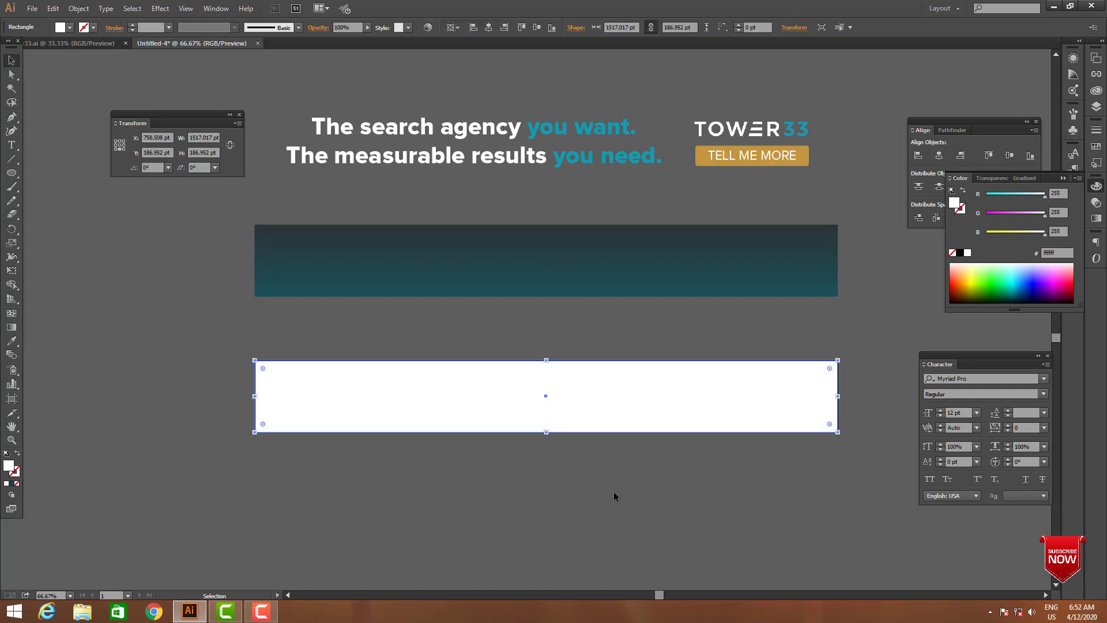
click(614, 491)
click(493, 285)
mouse_move(616, 240)
mouse_down()
mouse_move(615, 207)
mouse_move(594, 241)
mouse_up()
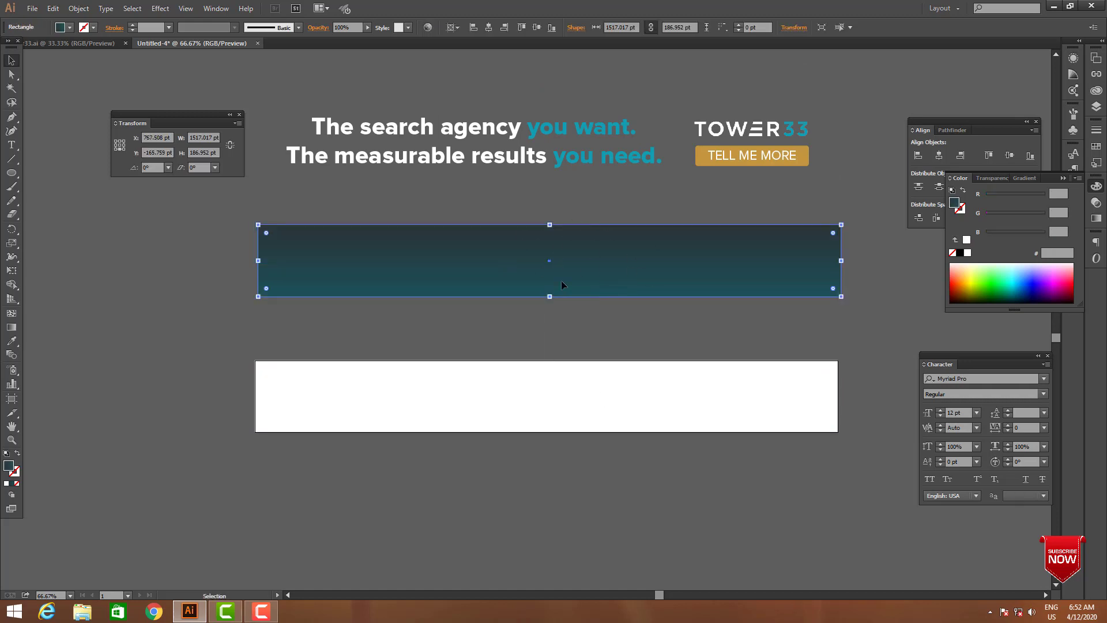
click(543, 510)
click(525, 261)
click(596, 489)
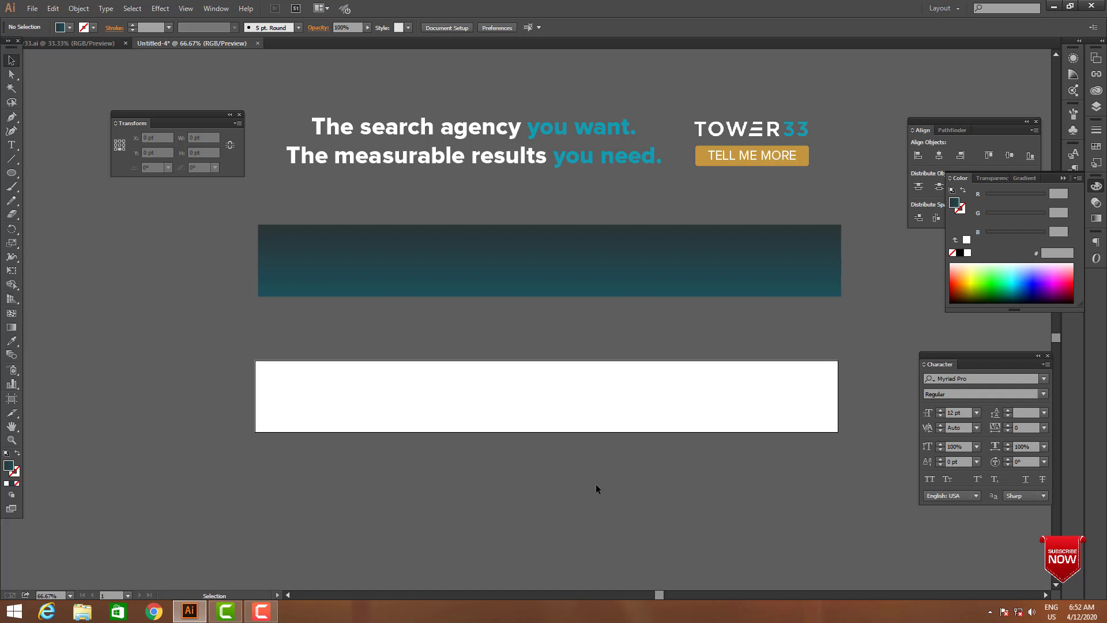
key(Tab)
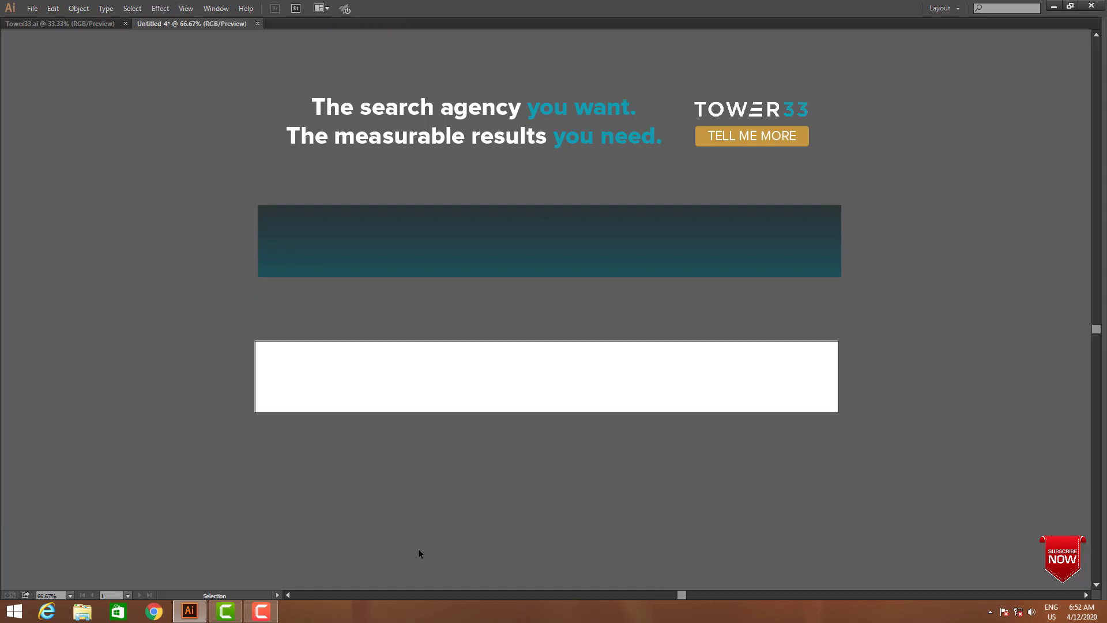
- Offset the white banner rectangle's path by -15 pt with miter joins and convert the inset rectangle into margin guides
click(500, 412)
key(Tab)
key(Tab)
click(564, 462)
key(ctrl+space)
drag(111, 282, 705, 430)
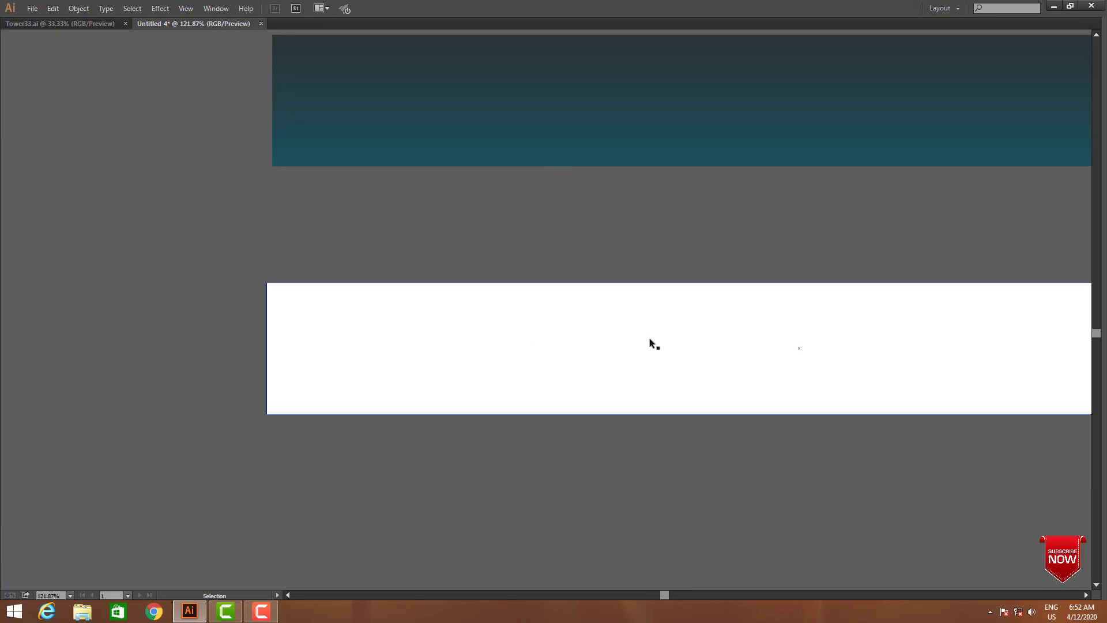
click(652, 414)
key(Tab)
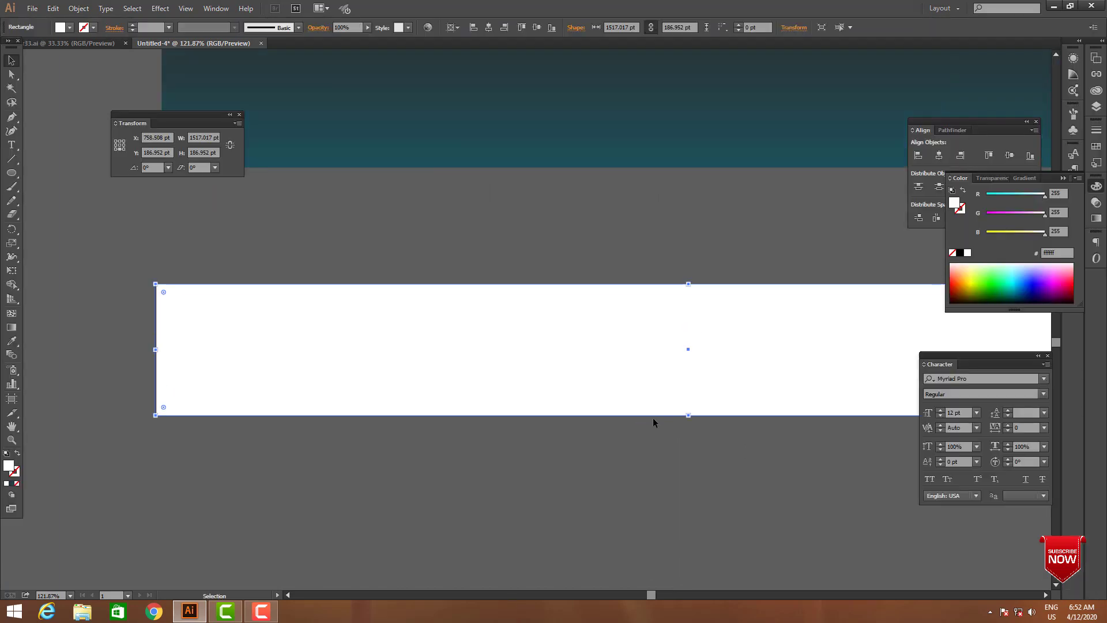
click(86, 11)
mouse_move(173, 241)
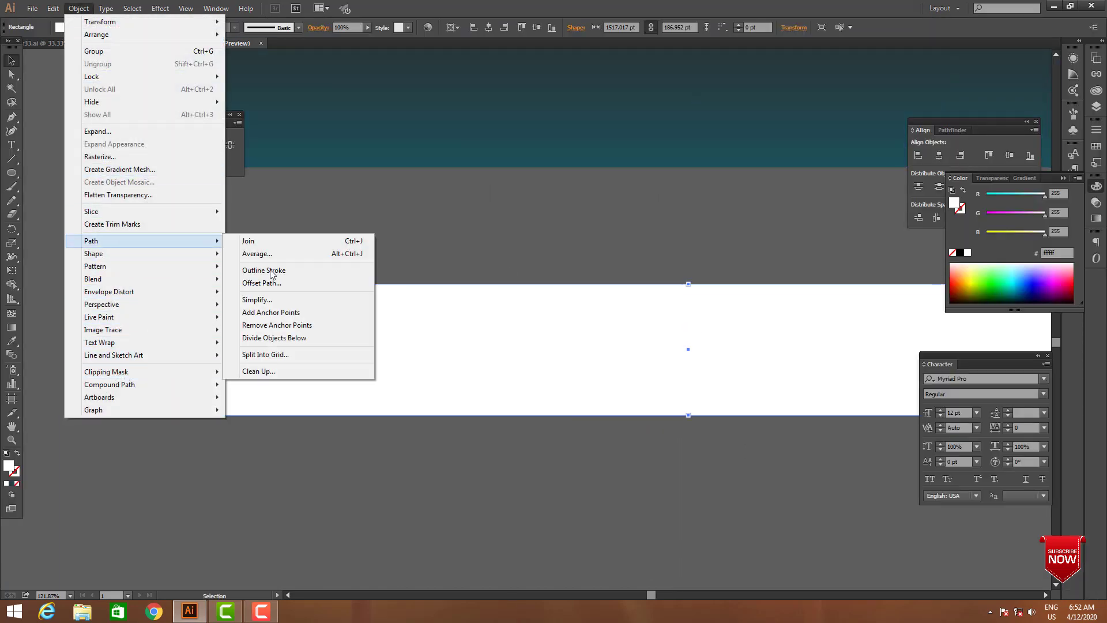
click(262, 283)
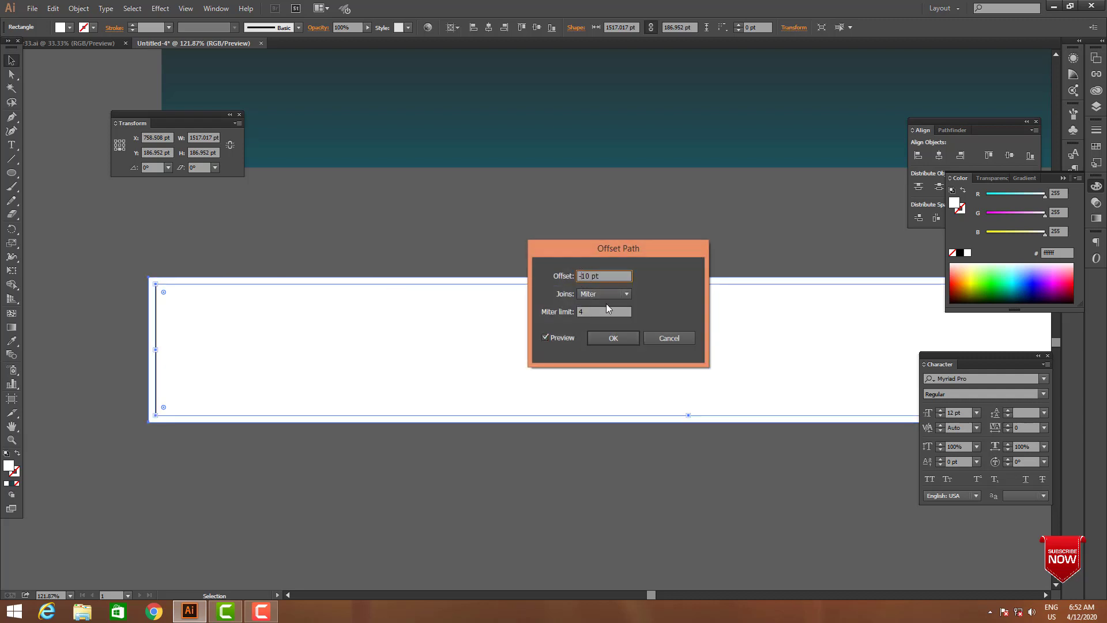
click(557, 338)
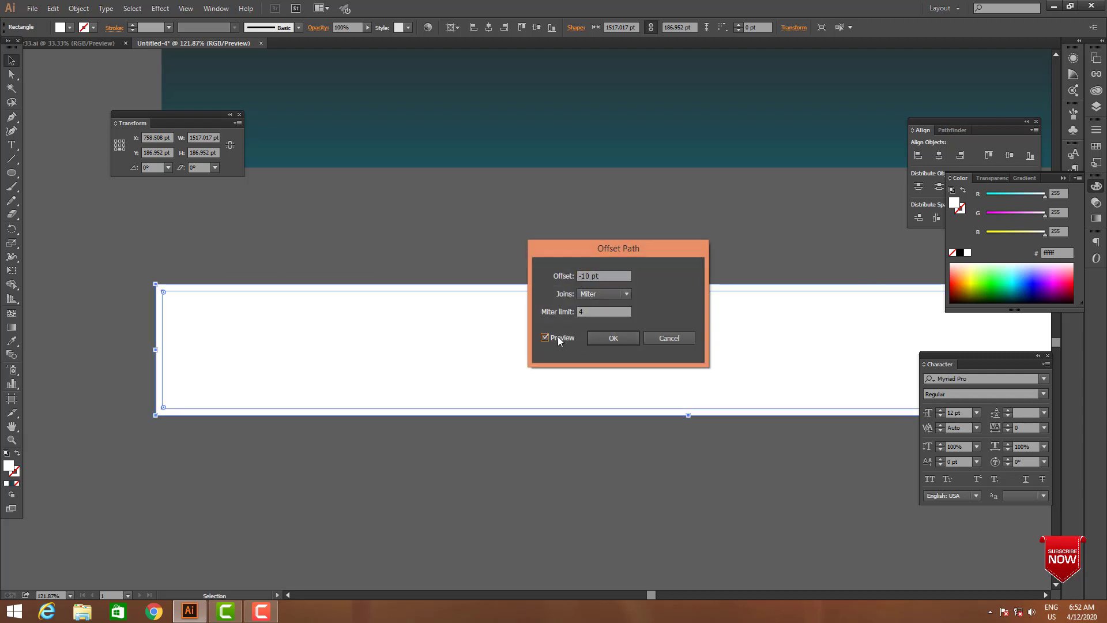
click(605, 276)
key(Down)
key(Down)
key(Down)
key(Down)
key(Down)
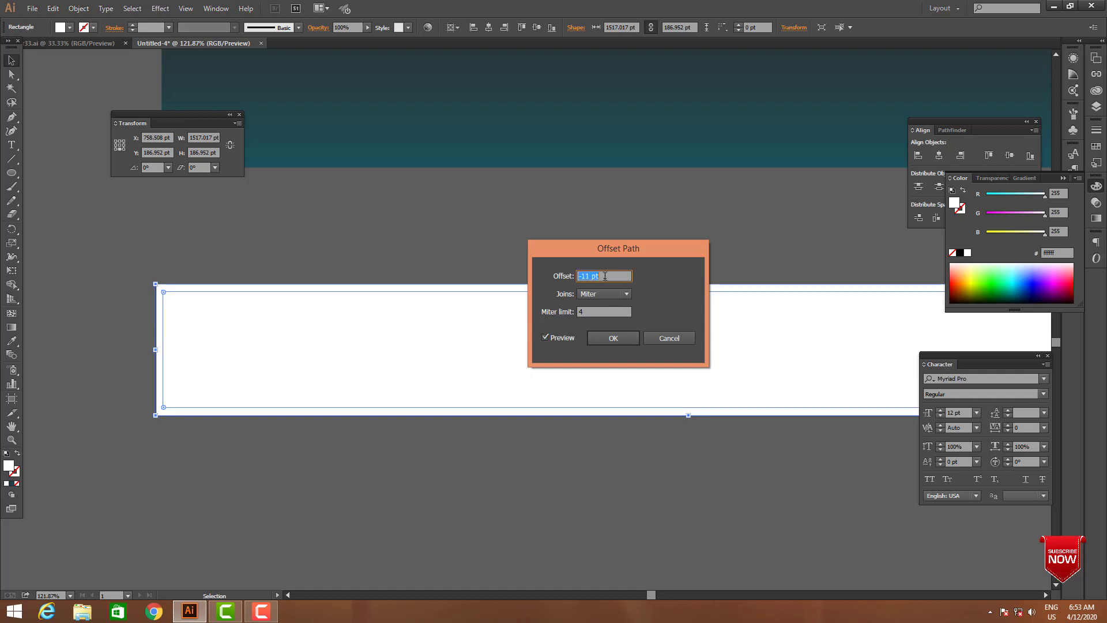
key(Return)
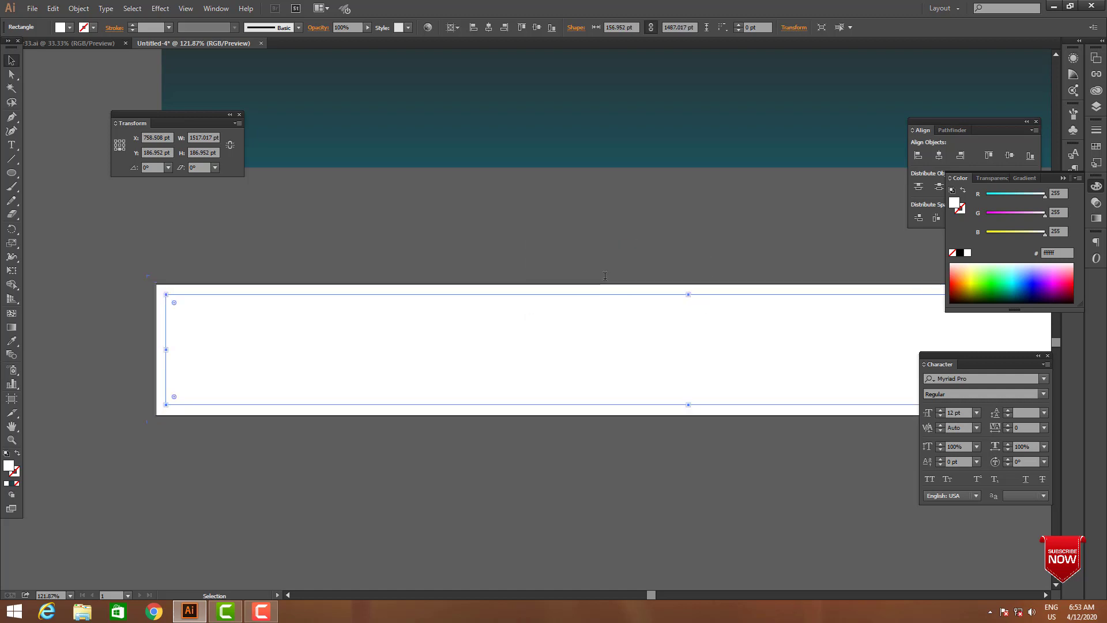
click(562, 258)
key(Tab)
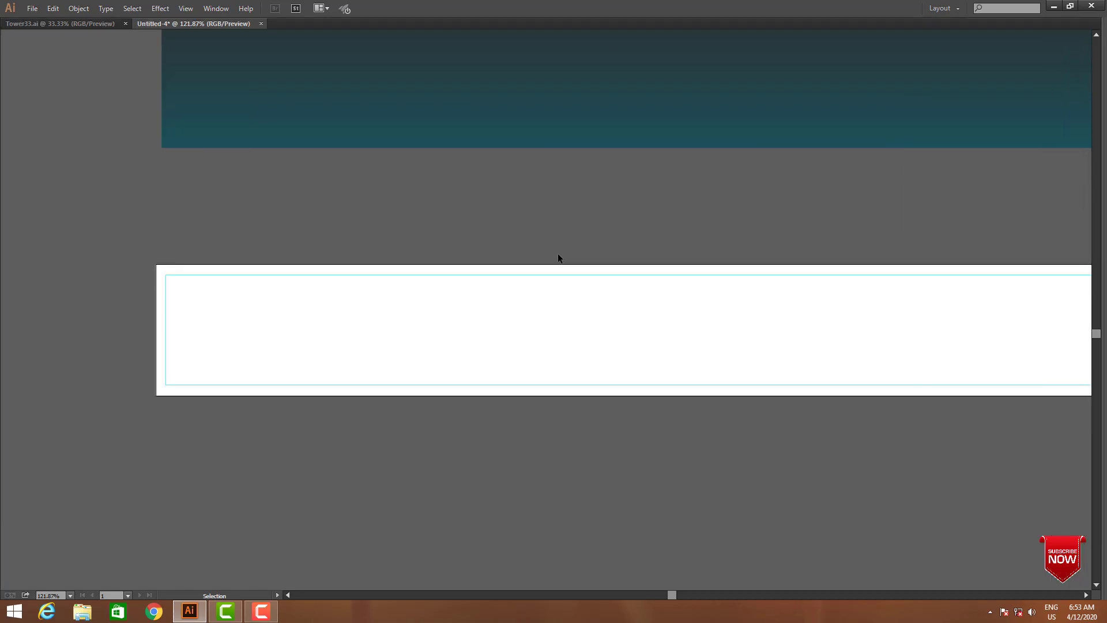
- Show the rulers and place one horizontal and one vertical guide through the centre of the white banner rectangle
key(z)
double_click(558, 254)
alt+click(626, 312)
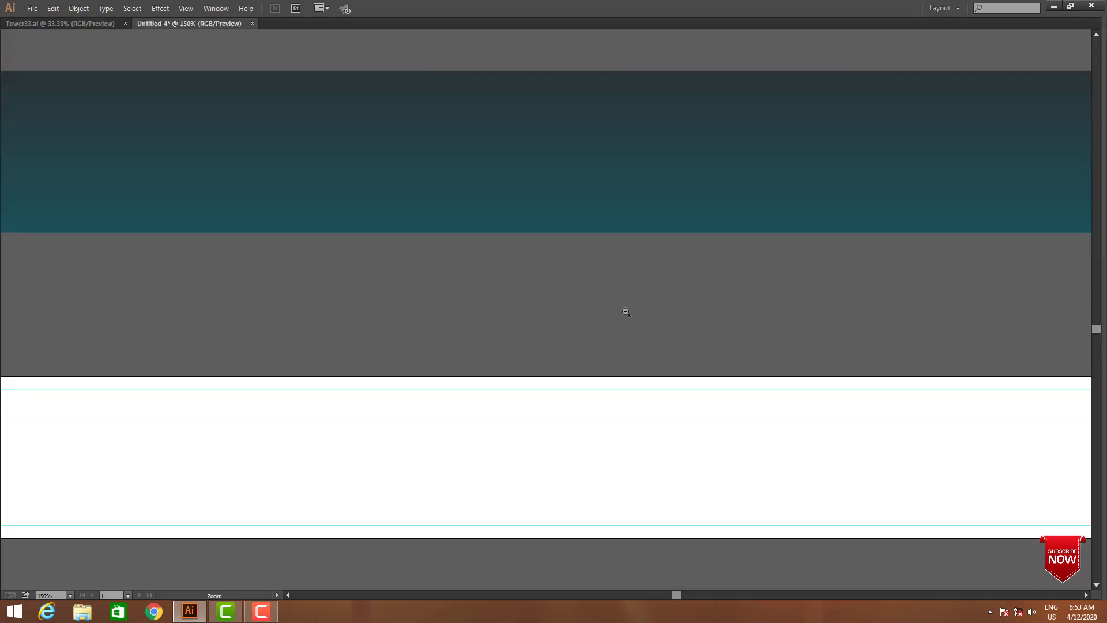
alt+double_click(626, 312)
alt+click(627, 312)
key(v)
click(550, 366)
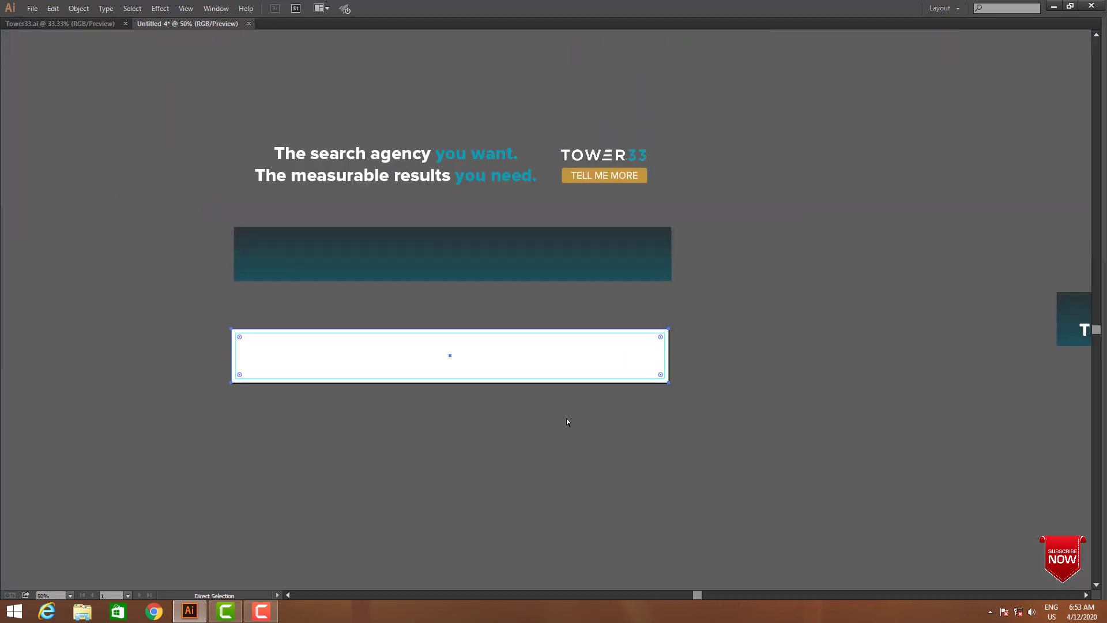
key(ctrl+r)
drag(450, 34, 449, 355)
drag(9, 265, 450, 358)
key(Tab)
key(Tab)
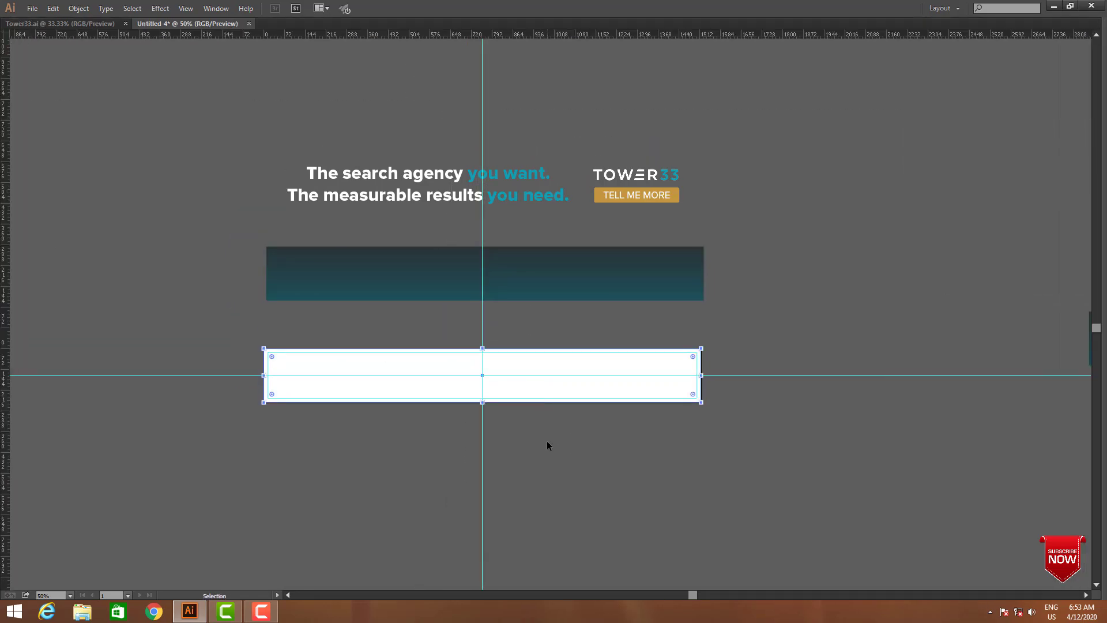
- Copy the dark teal gradient fill from the rectangle above onto the white banner rectangle with the Eyedropper tool
key(Tab)
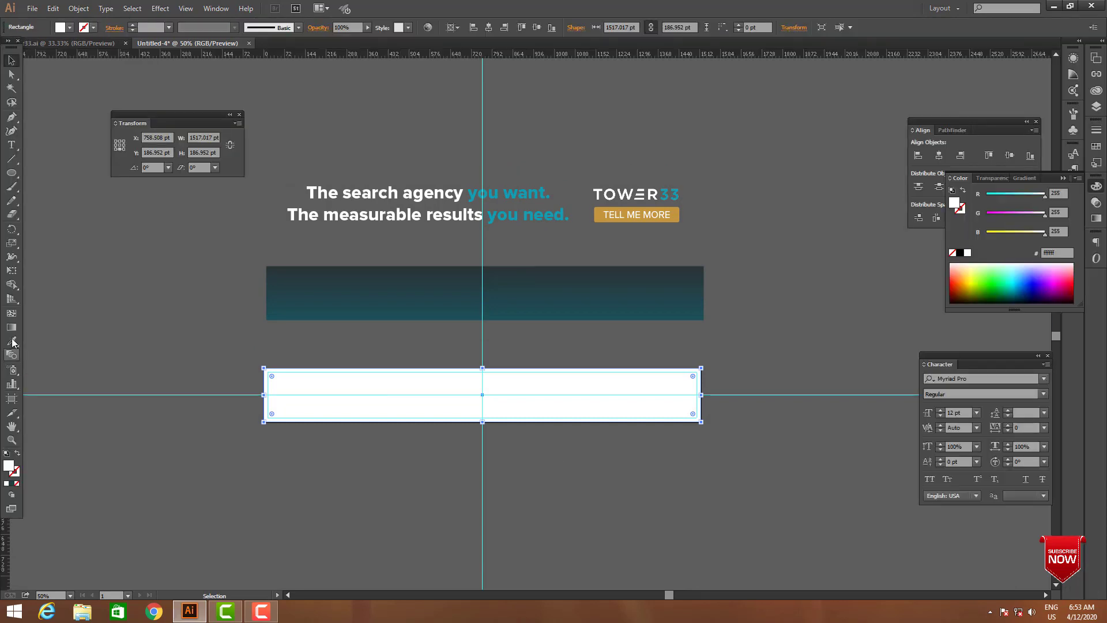
click(11, 340)
click(375, 274)
key(v)
click(571, 469)
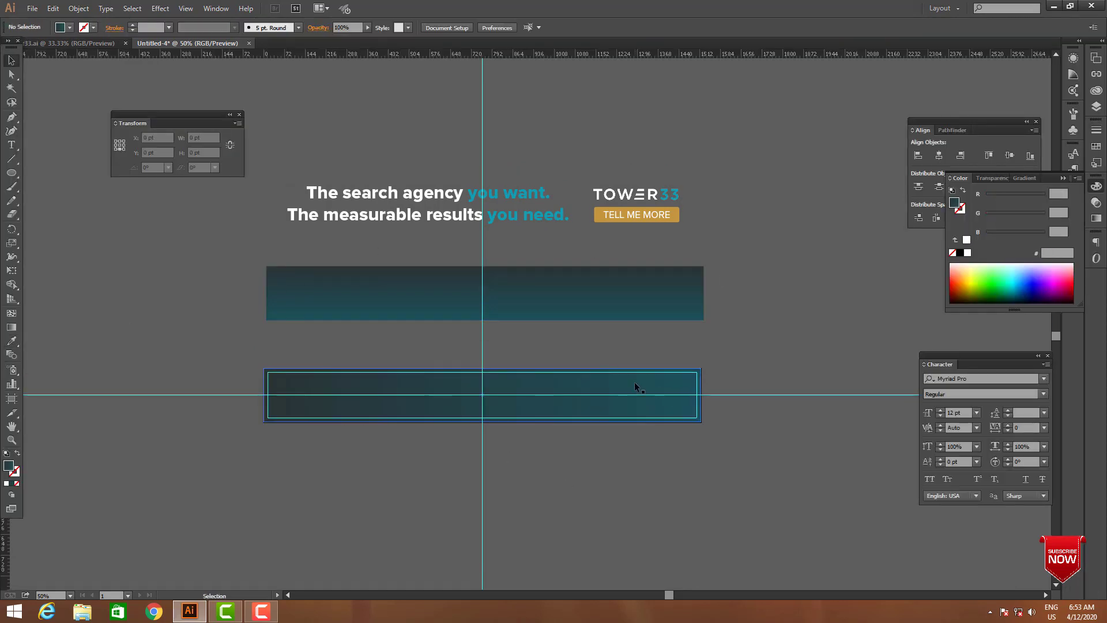
- Move the two-line headline onto the gradient banner, inside the left part of the margin guides
scroll(521, 444, up, 1)
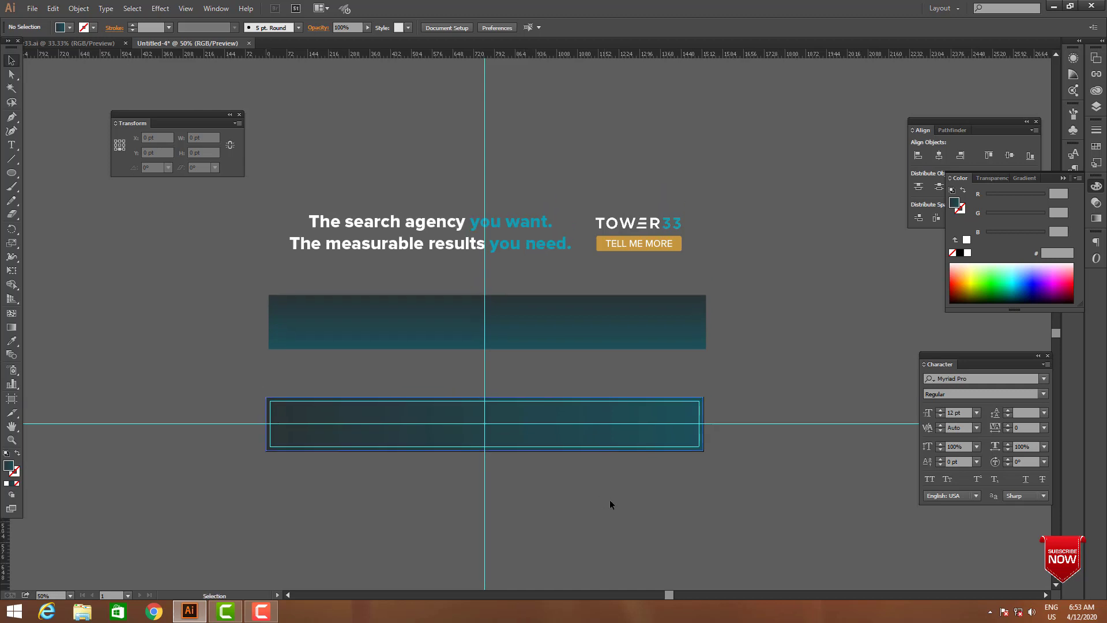
scroll(745, 371, up, 1)
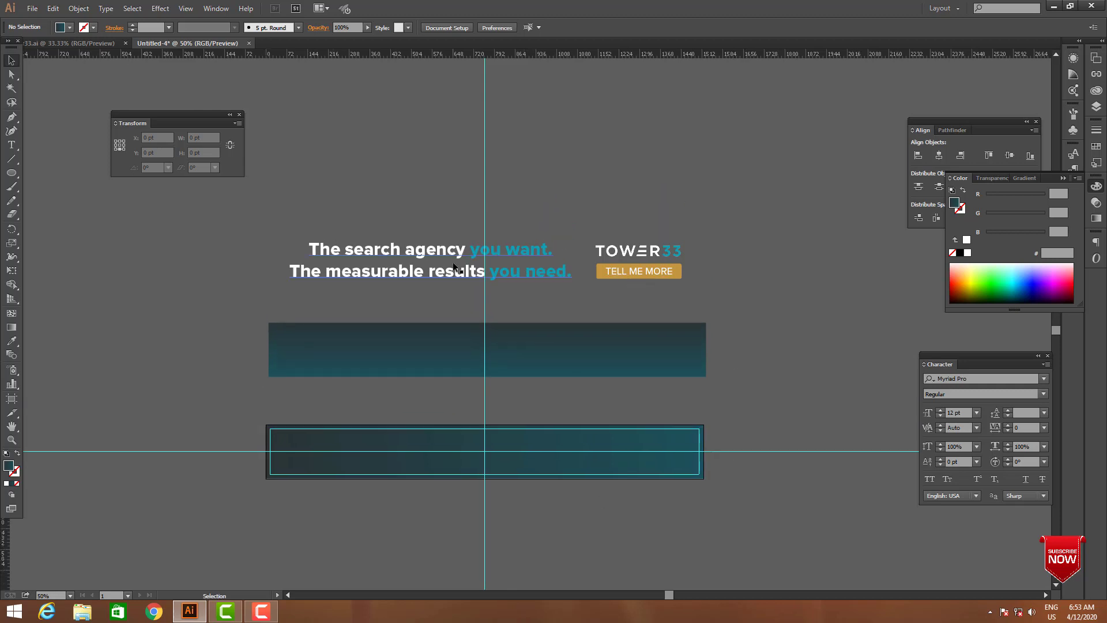
drag(447, 275, 456, 444)
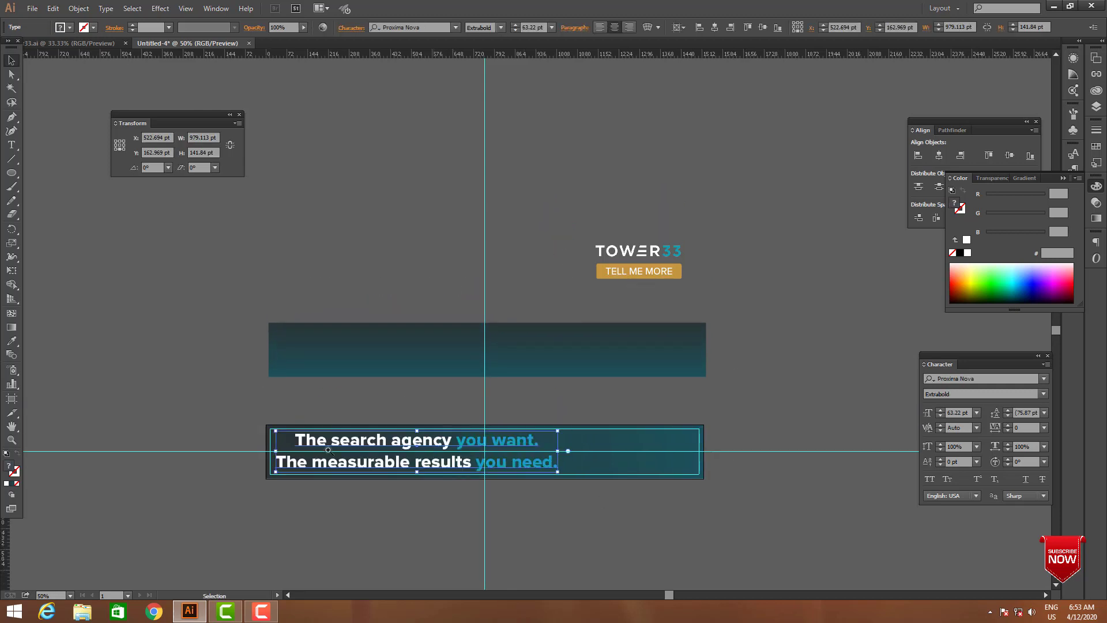
key(ctrl+space)
drag(73, 395, 661, 482)
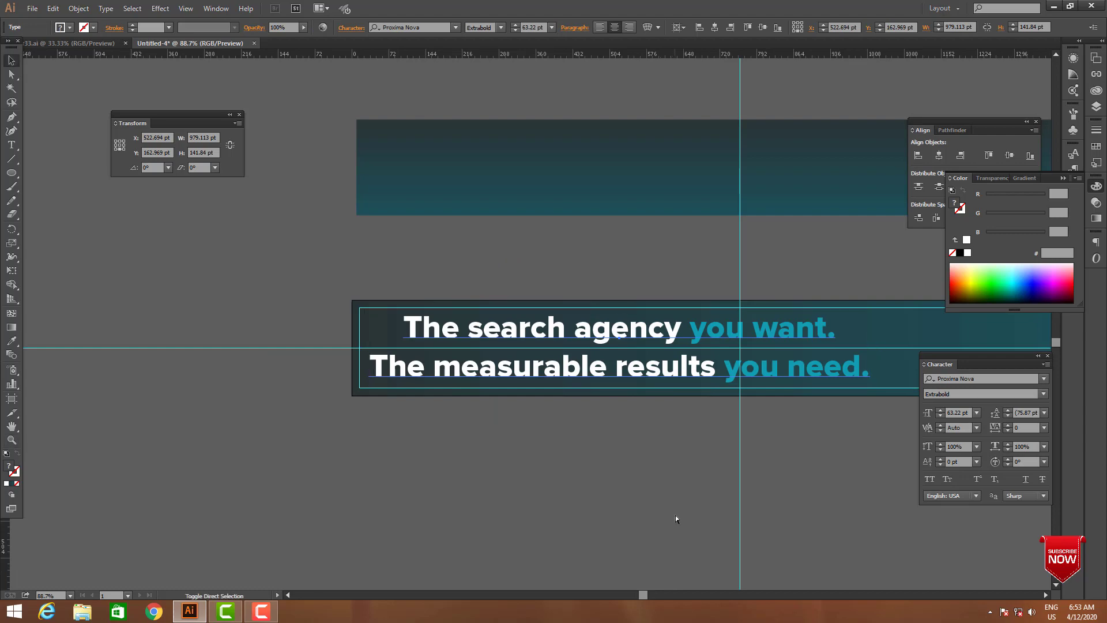
key(ctrl+shift+r)
key(Tab)
drag(739, 377, 508, 395)
- Move the TOWER33 logo and the TELL ME MORE button together onto the right end of the banner
key(ctrl+minus)
key(ctrl+minus)
key(ctrl+minus)
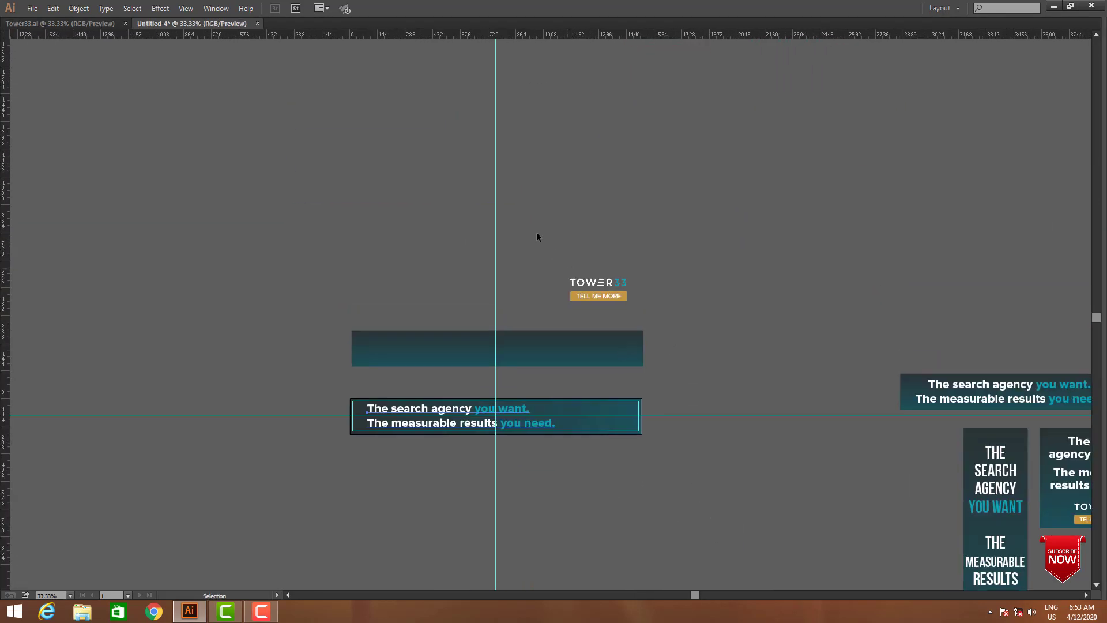
click(617, 297)
drag(614, 295, 798, 502)
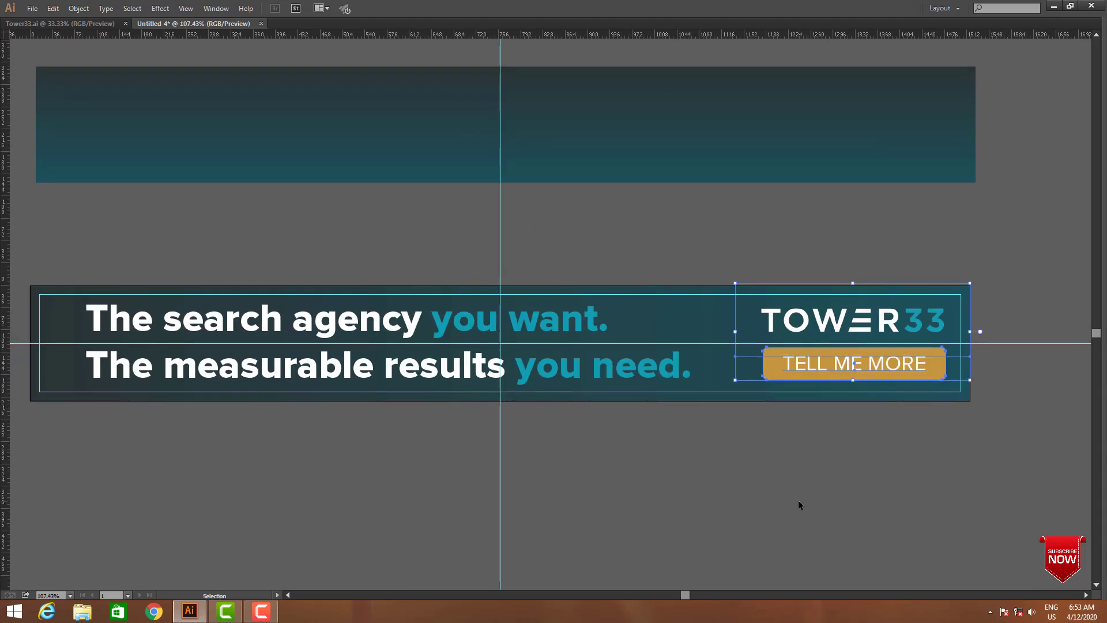
click(795, 502)
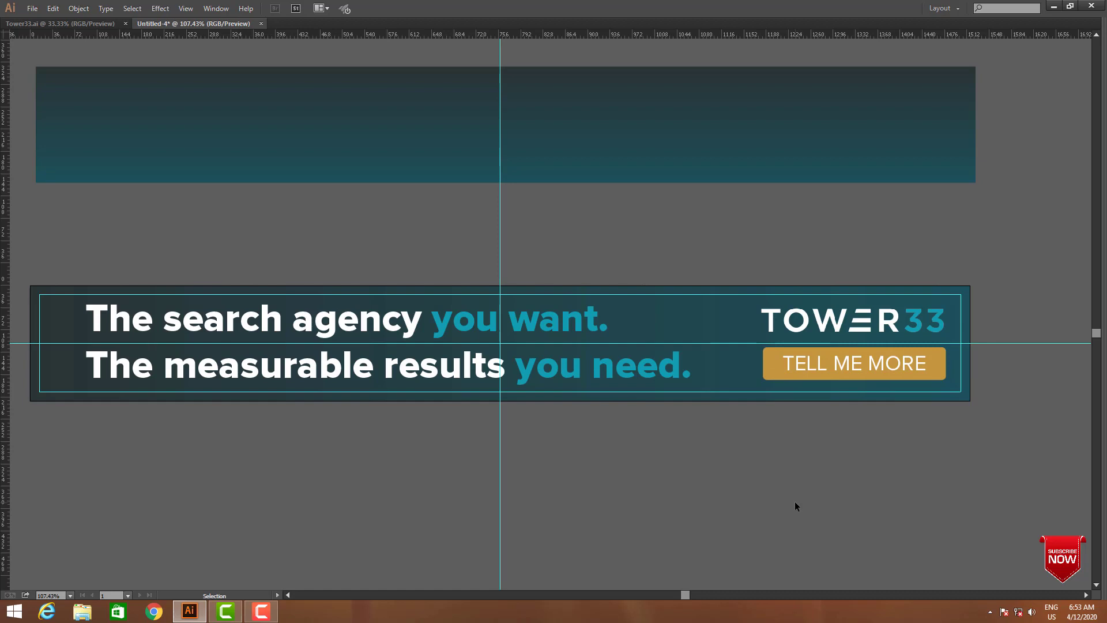
- Move the TOWER33 logo off the banner into the space above it and examine its letterforms up close
click(851, 330)
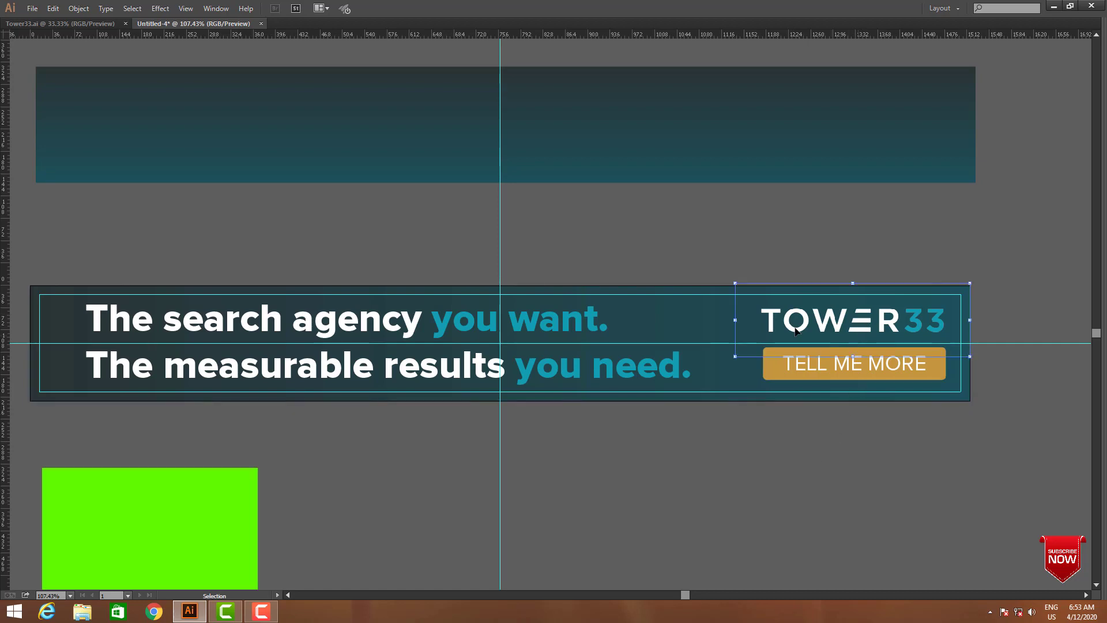
drag(851, 330, 853, 239)
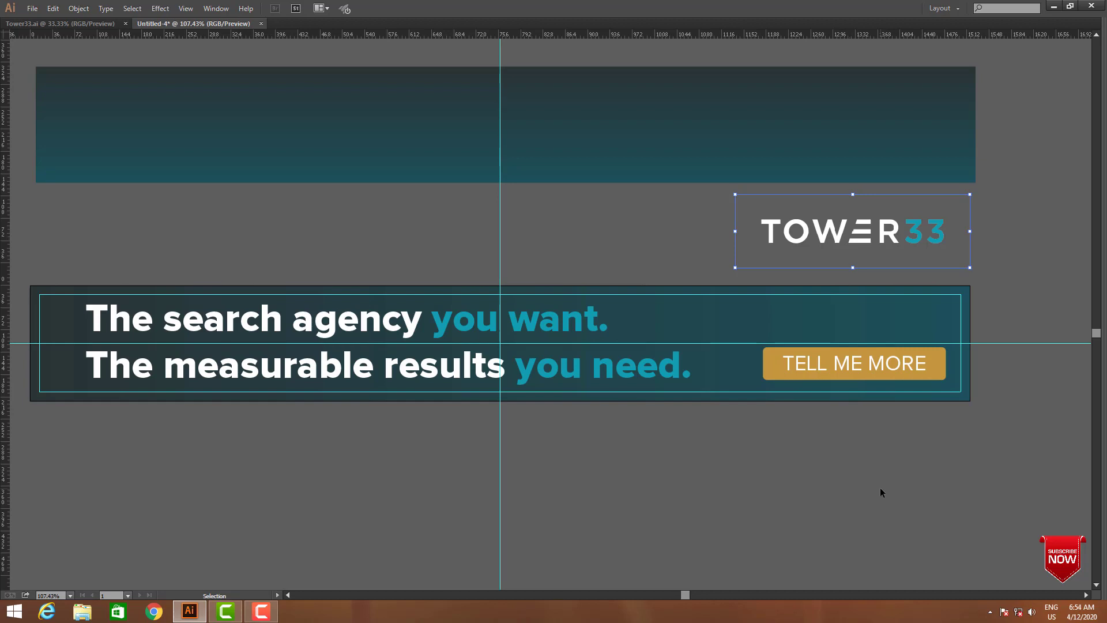
key(z)
drag(770, 199, 918, 282)
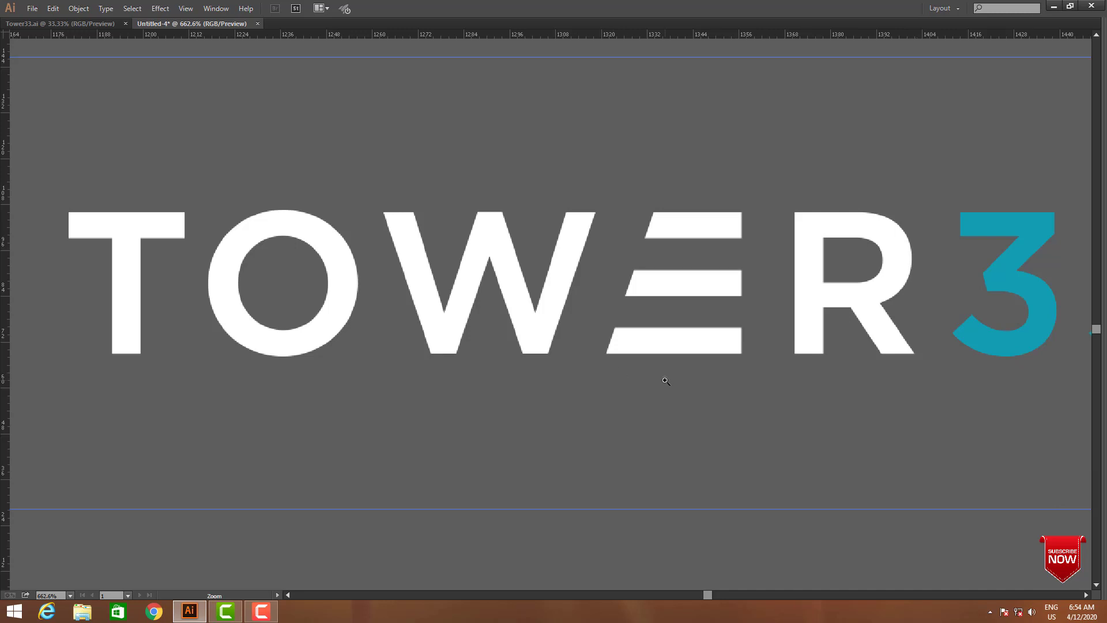
alt+click(561, 401)
alt+click(567, 333)
alt+click(566, 329)
alt+click(564, 326)
alt+click(564, 326)
key(v)
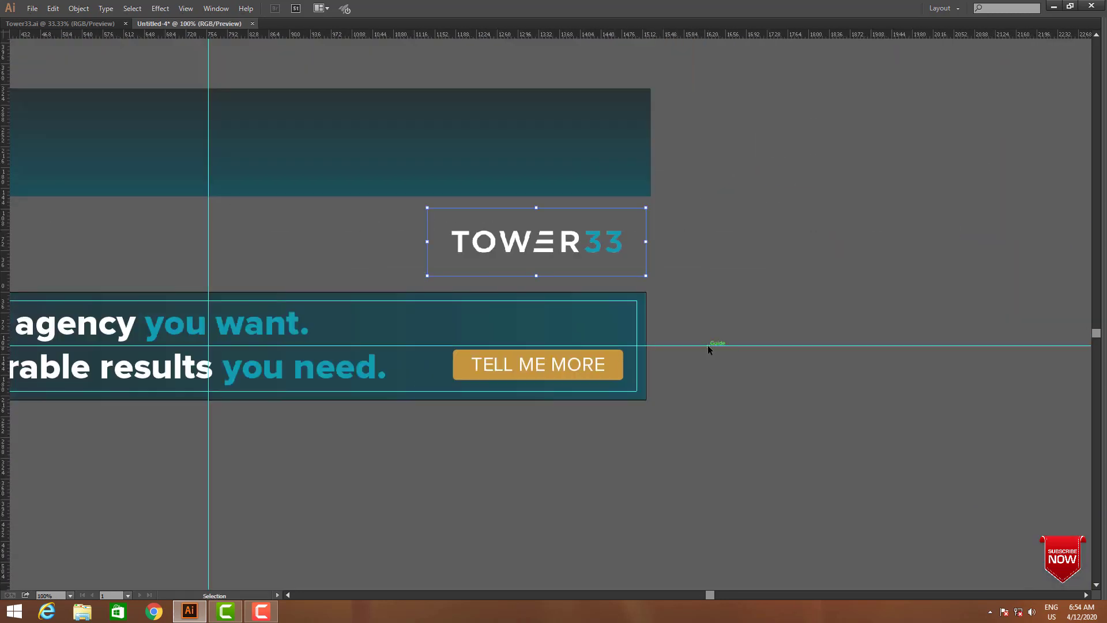
- Delete the TOWER33 logo above the banner's right end
click(709, 349)
drag(574, 482, 786, 425)
click(724, 214)
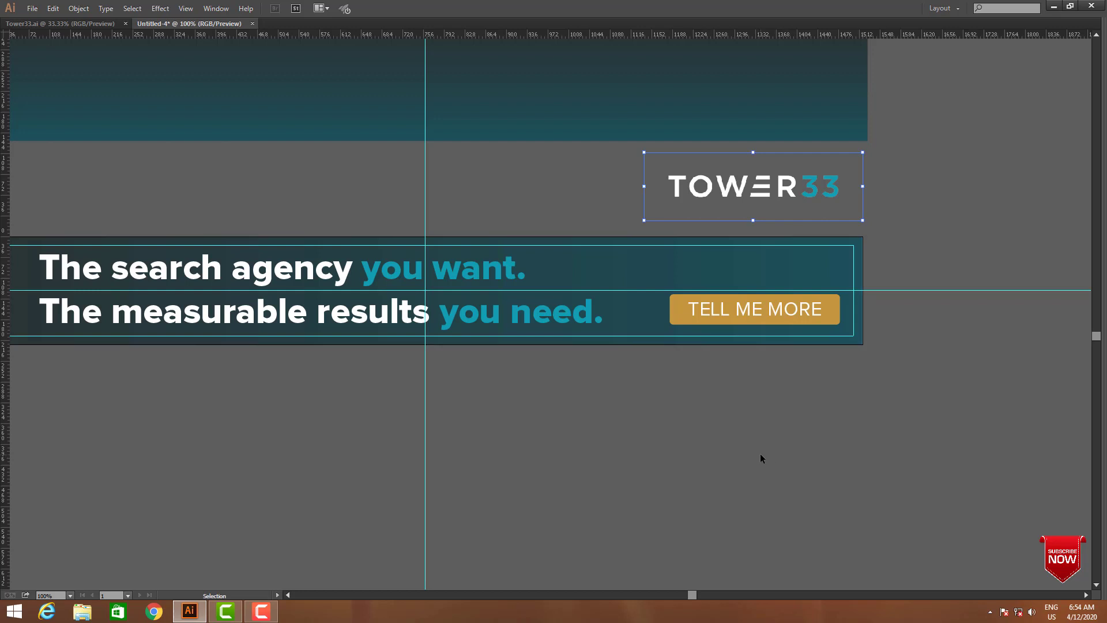
key(Delete)
- Set the fill of the entire two-line headline to white
drag(739, 435, 925, 421)
click(621, 303)
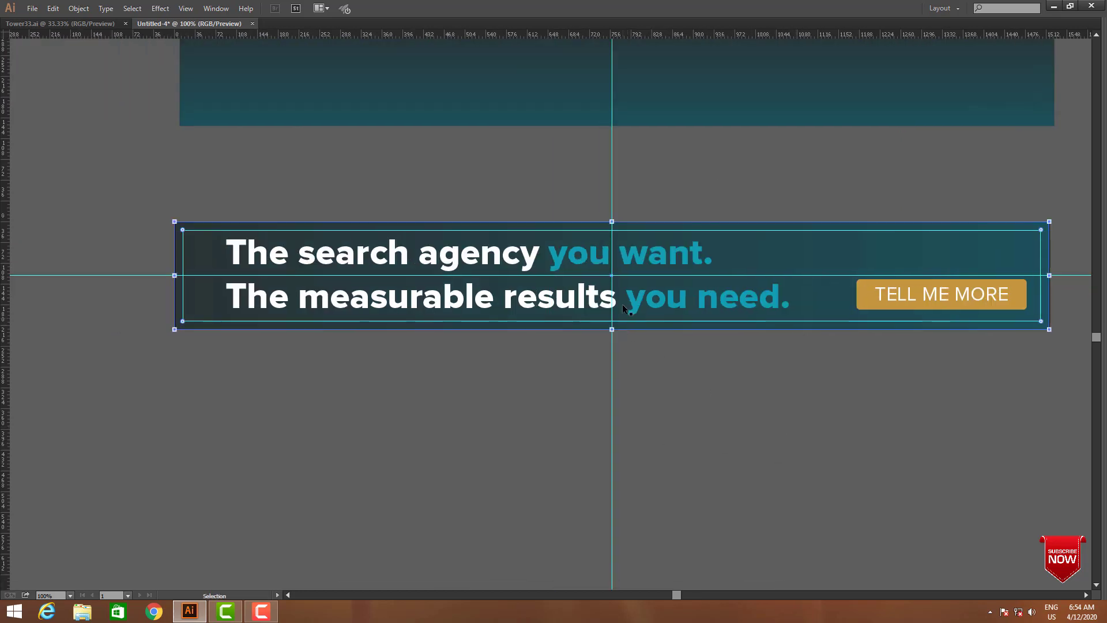
key(Tab)
click(674, 320)
click(964, 251)
key(Tab)
click(760, 406)
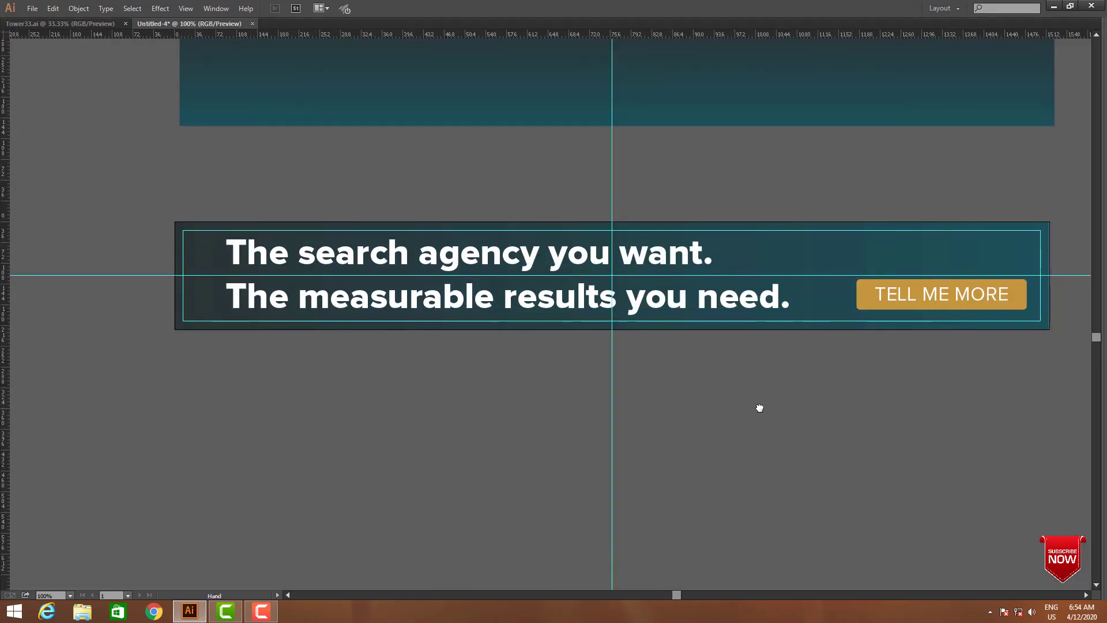
- Duplicate the banner's gradient background directly below it and narrow the copy from its left side to about 516 pt wide
scroll(705, 407, right, 3)
click(702, 289)
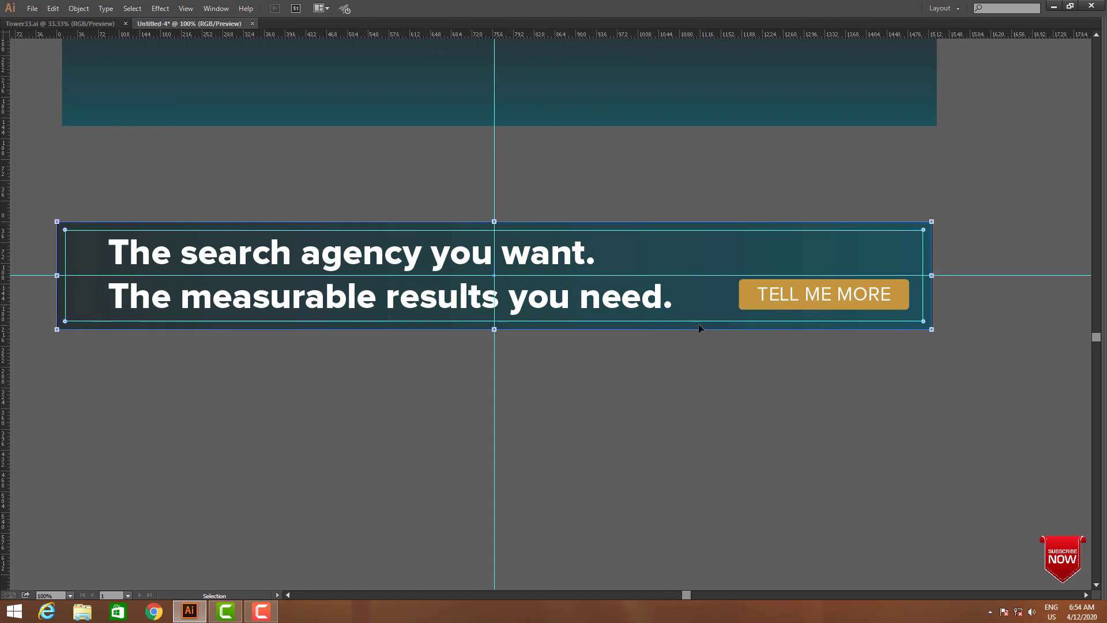
click(695, 374)
click(699, 262)
drag(699, 261, 749, 441)
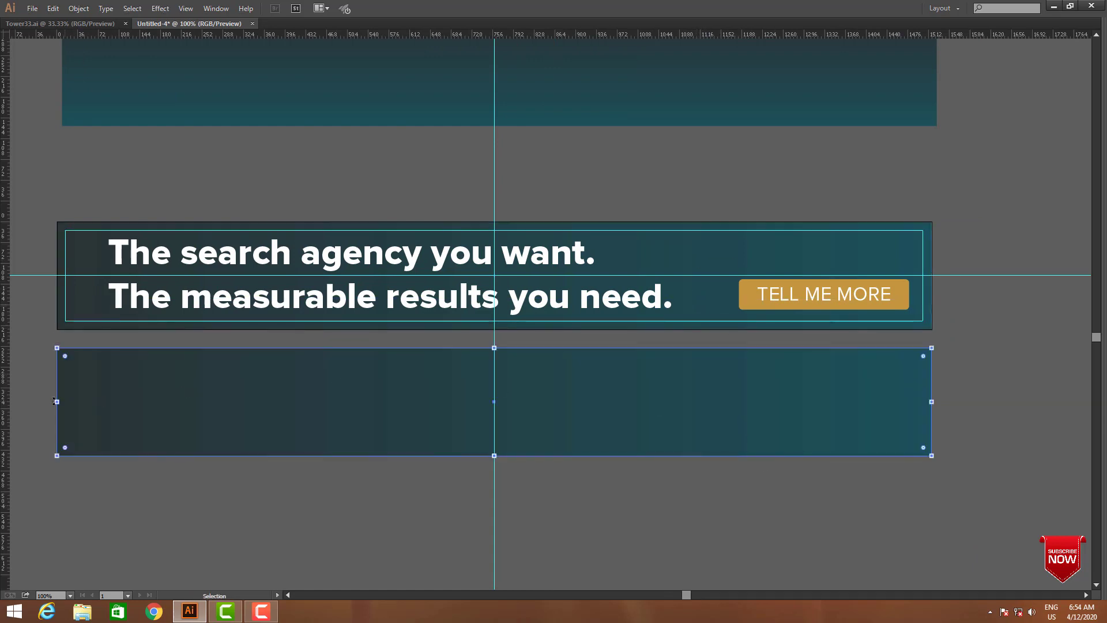
drag(62, 401, 635, 402)
key(Tab)
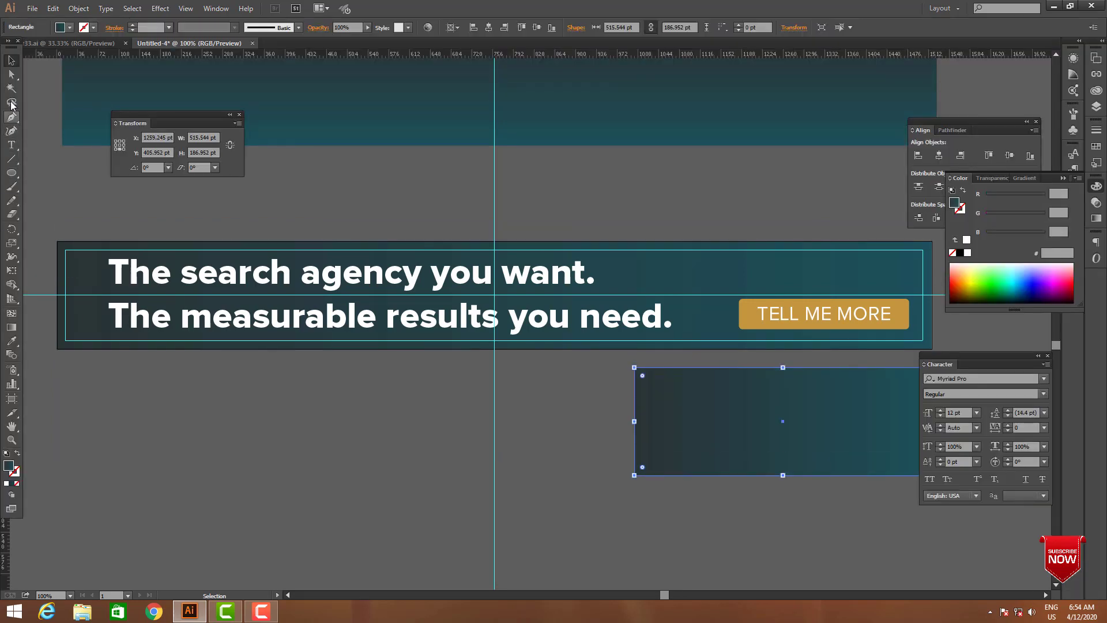
- Slant the duplicated rectangle's left edge by moving only its upper-left corner point inward with the Direct Selection tool
click(12, 75)
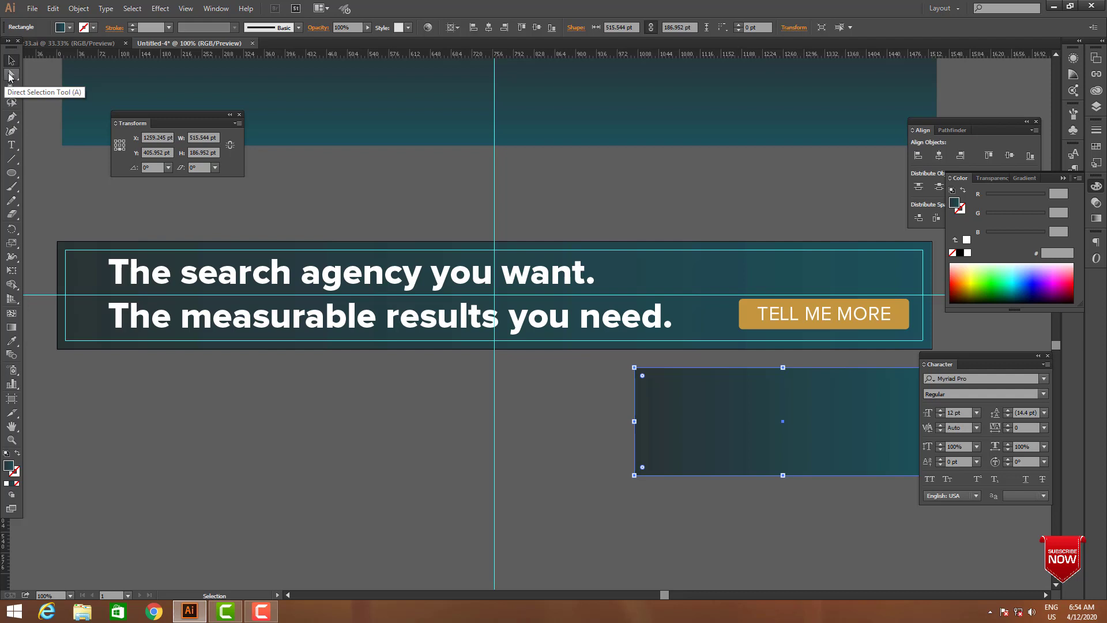
key(Tab)
scroll(801, 415, right, 3)
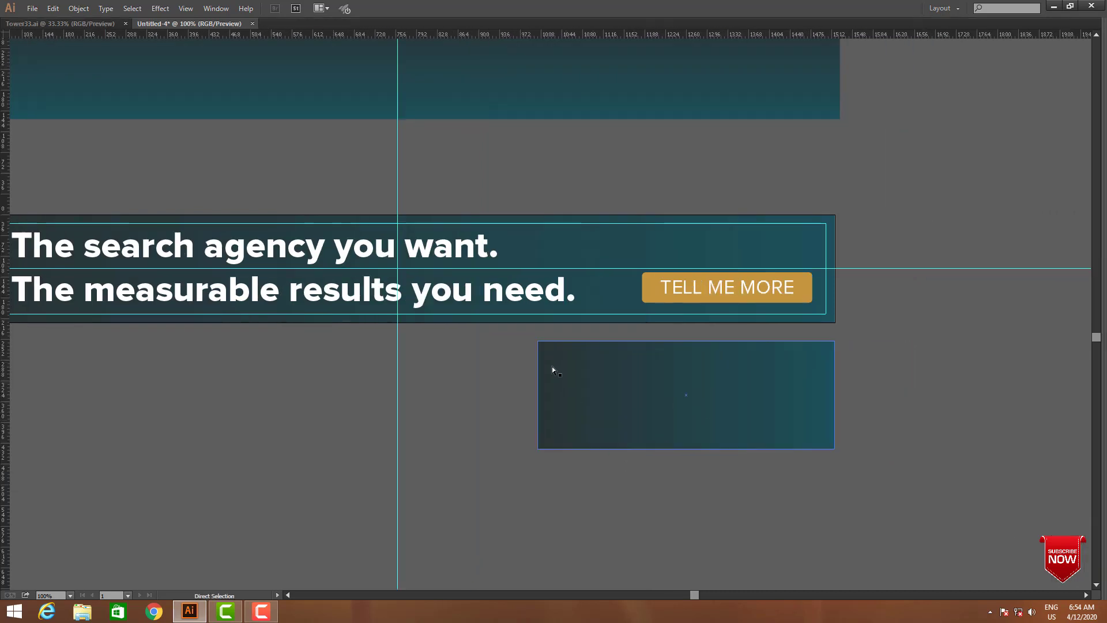
drag(539, 344, 598, 350)
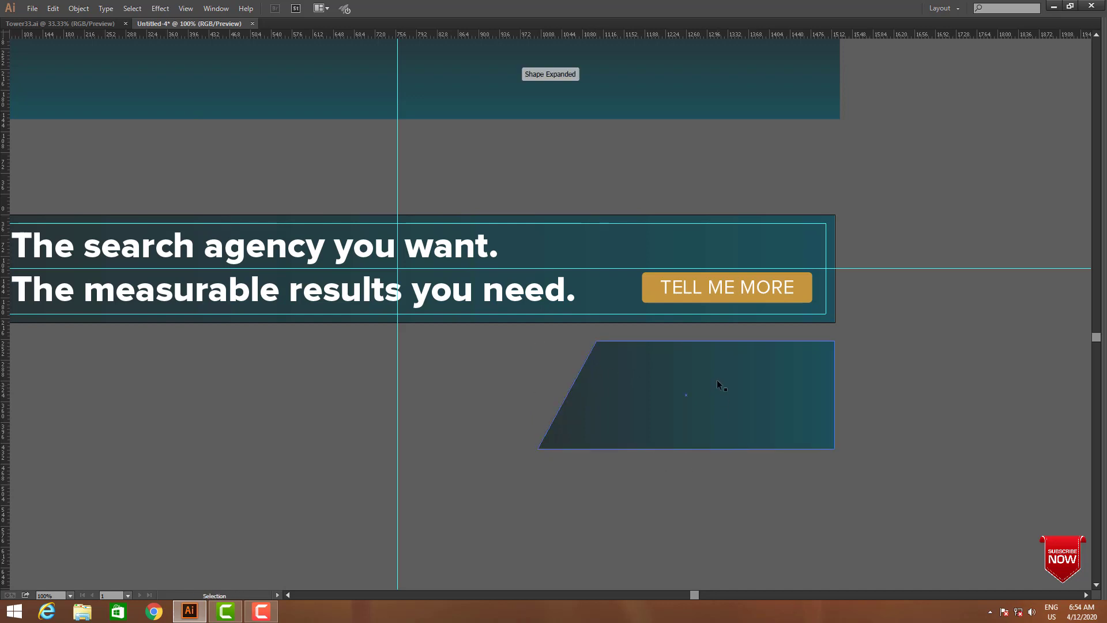
- Move the slanted panel onto the banner's right end behind the button and narrow it from the left clear of the headline
drag(717, 381, 699, 261)
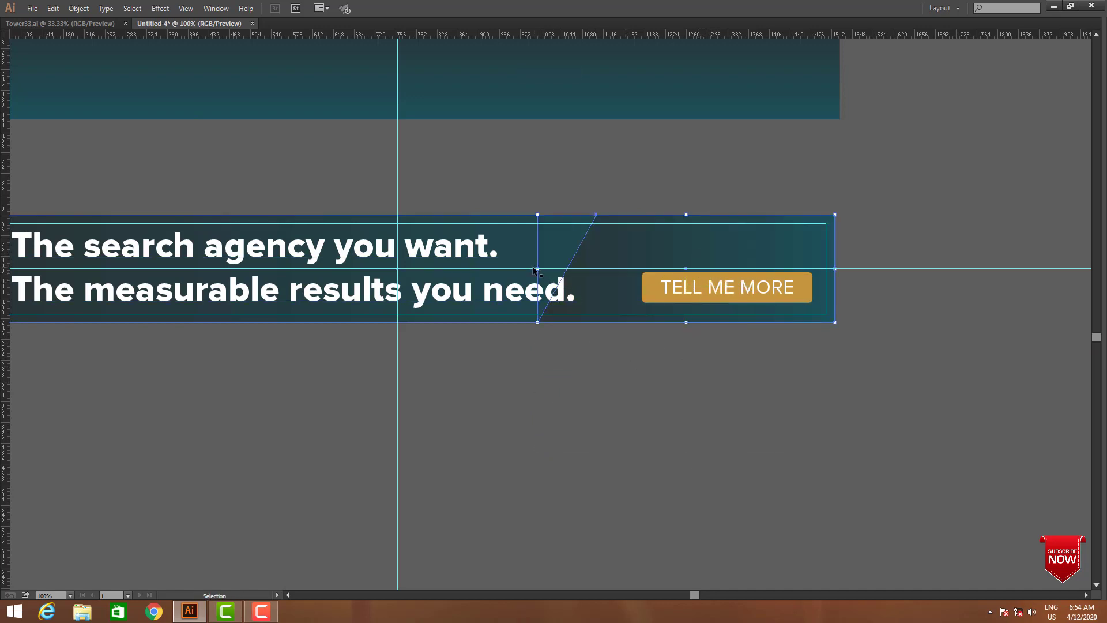
drag(543, 269, 585, 269)
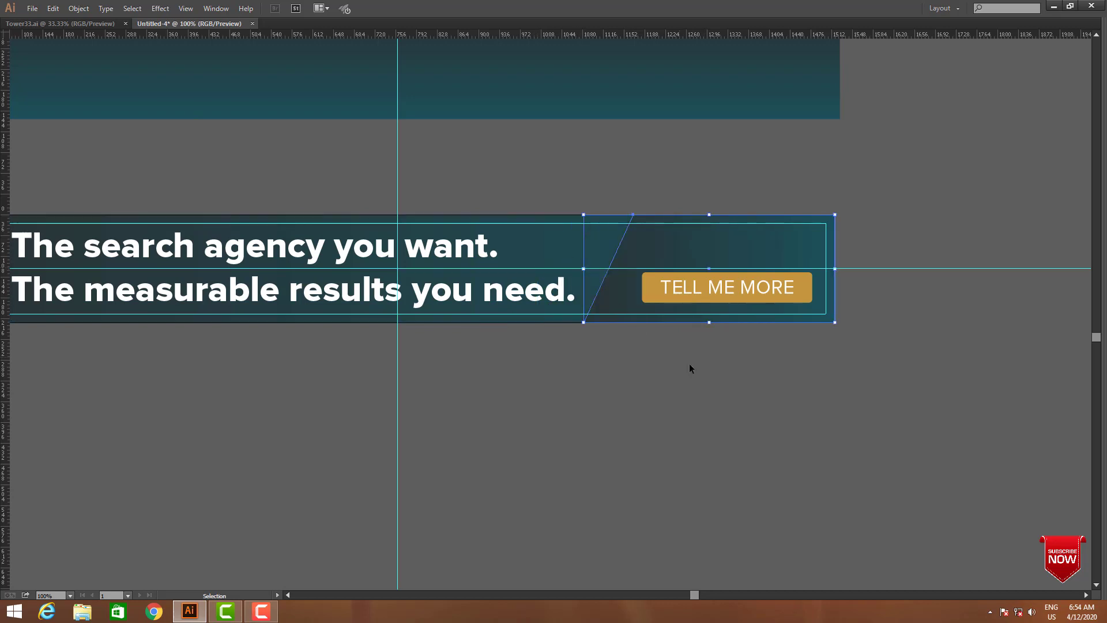
- Fill the slanted panel at the banner's right end with white
key(Tab)
click(967, 253)
key(Tab)
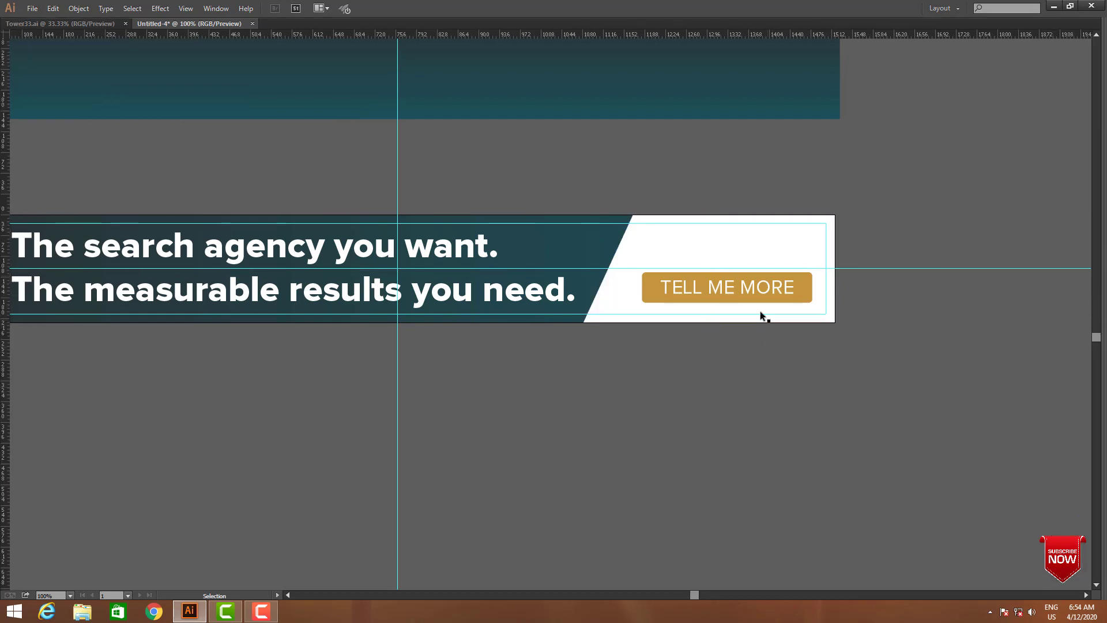
- Move the TELL ME MORE button up within the white panel and centre it vertically on the horizontal guide
drag(782, 291, 786, 277)
click(798, 358)
click(634, 269)
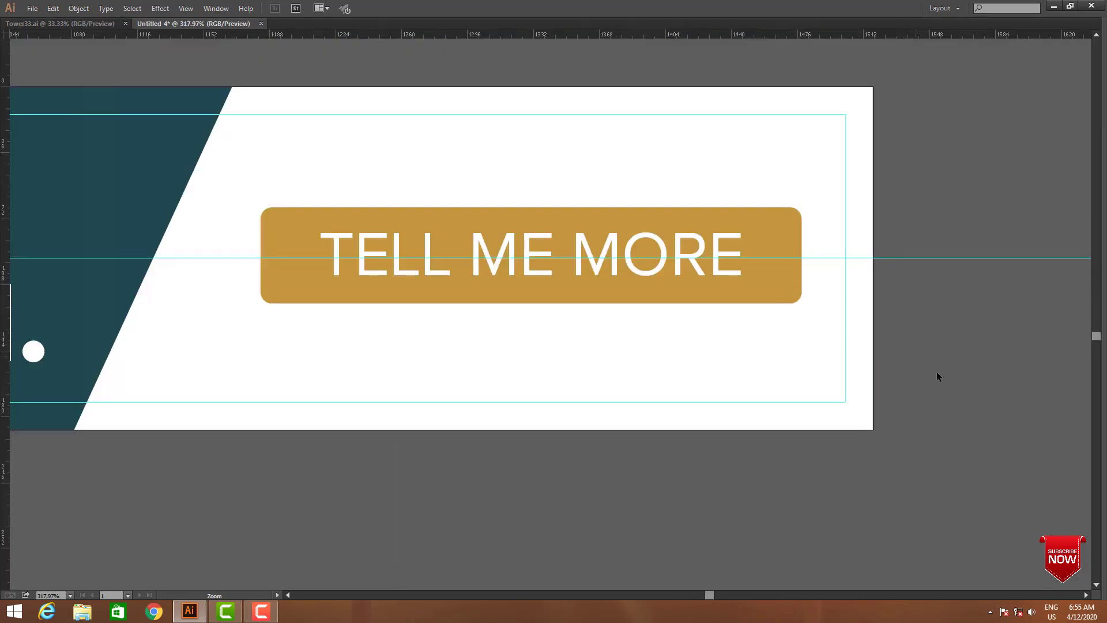
click(620, 253)
drag(624, 263, 630, 268)
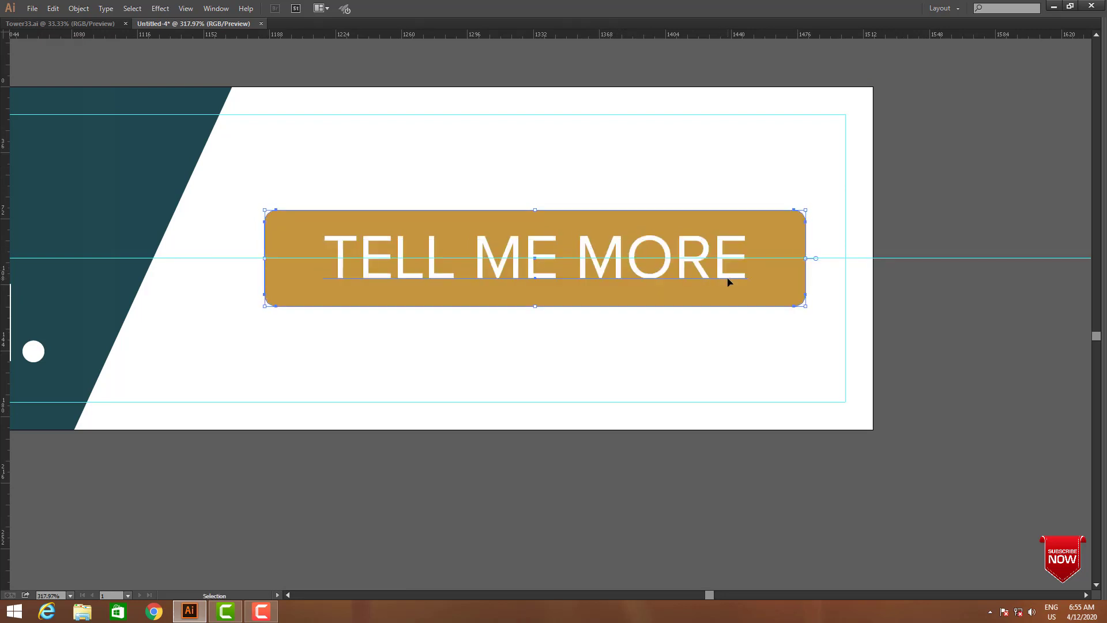
drag(728, 282, 777, 286)
scroll(917, 311, up, 1)
click(923, 336)
- Shift the two-line headline slightly left, farther from the white slanted panel
click(641, 348)
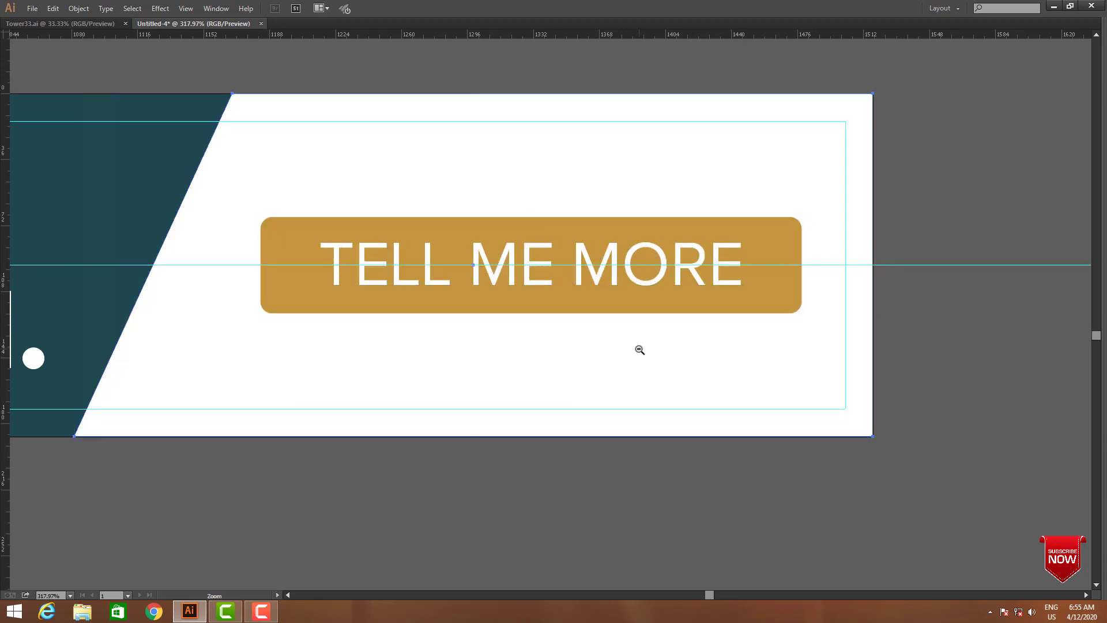
alt+click(640, 349)
alt+click(640, 349)
alt+click(514, 349)
drag(515, 349, 862, 393)
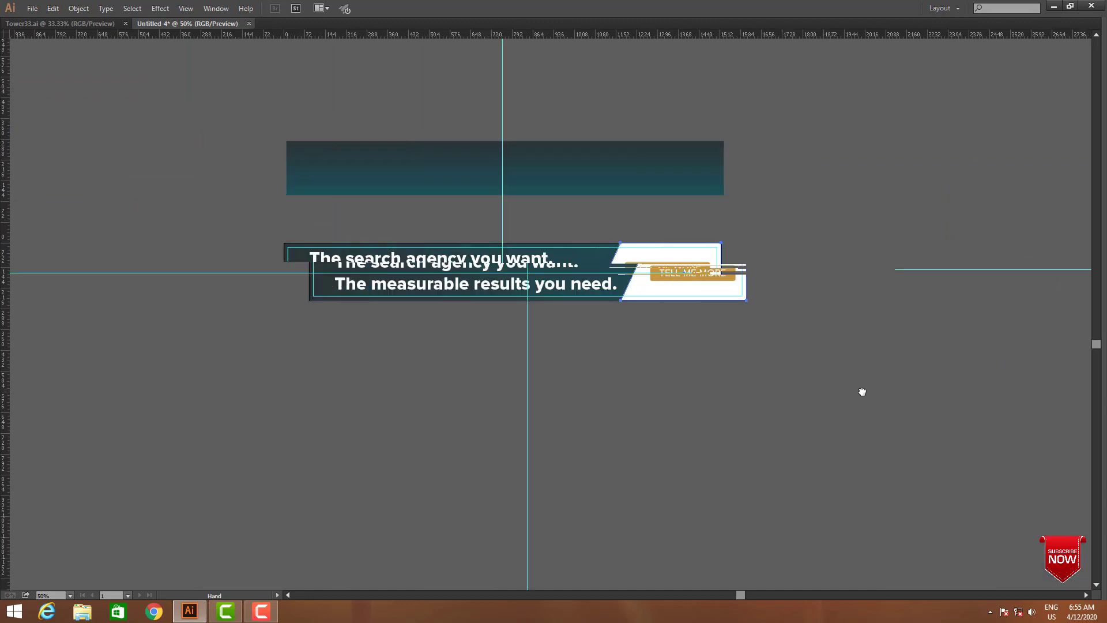
drag(652, 378, 698, 413)
drag(354, 300, 782, 392)
drag(686, 261, 668, 261)
click(886, 343)
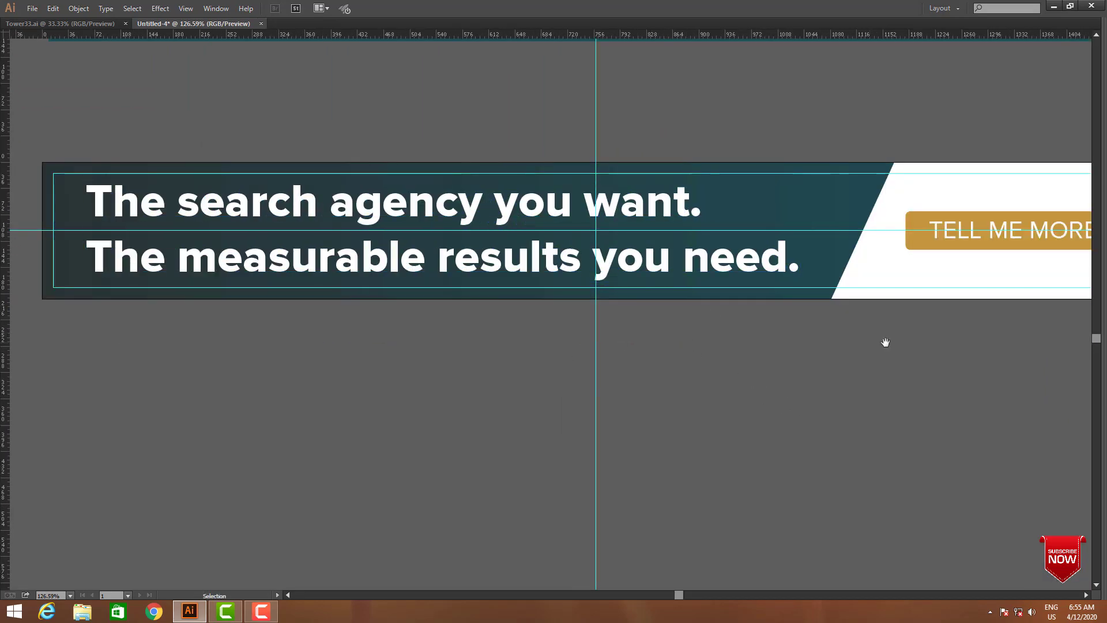
- Duplicate the white slanted panel with a small offset to the left at the same height
drag(886, 343, 704, 380)
drag(702, 320, 663, 322)
alt+click(539, 289)
alt+click(544, 288)
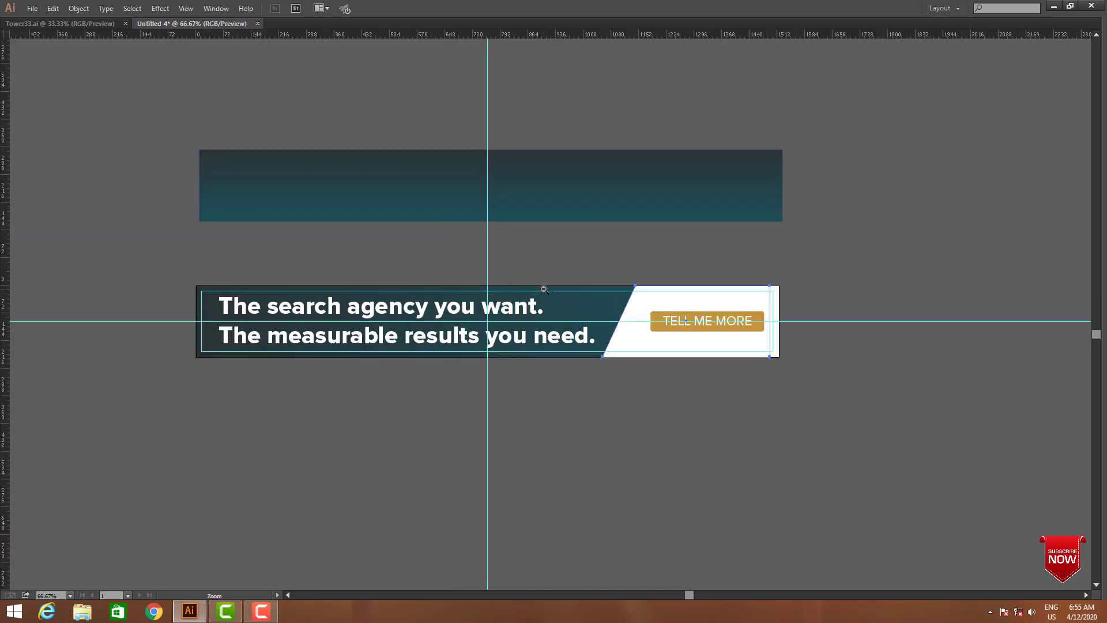
alt+click(543, 289)
- Recolour the offset panel copy with a solid bright teal fill using the Eyedropper
key(Tab)
key(i)
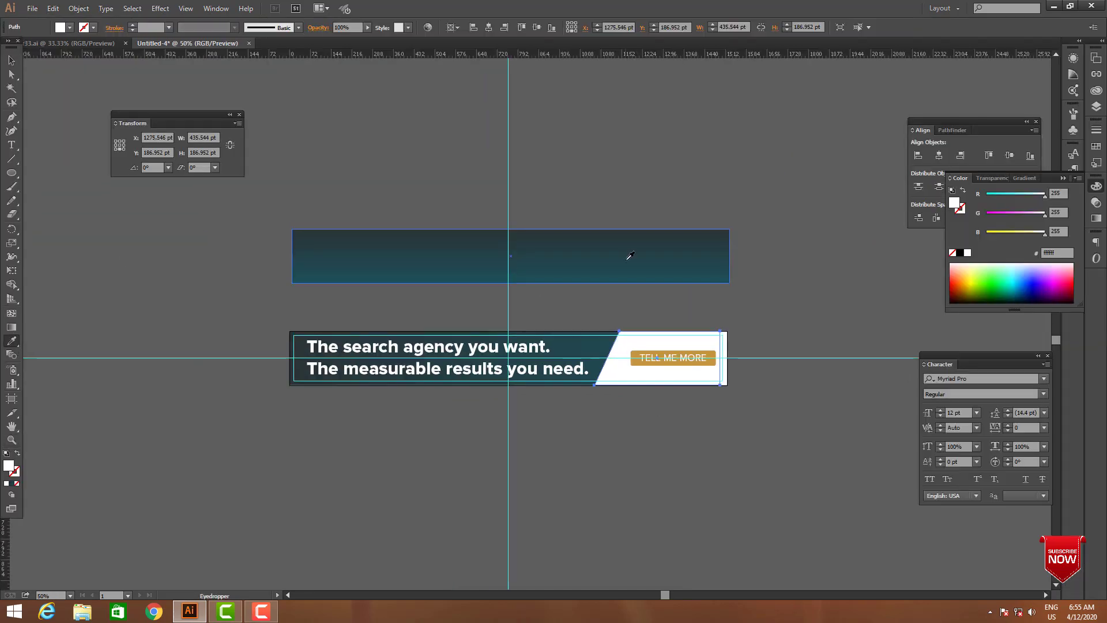
click(667, 268)
key(Tab)
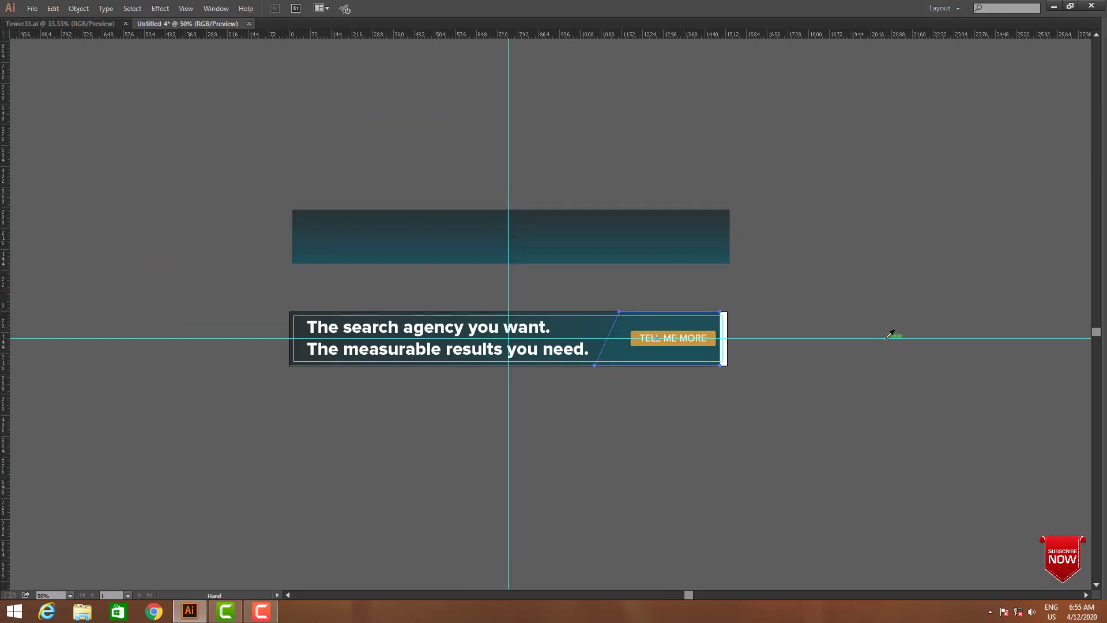
drag(890, 334, 472, 280)
click(995, 386)
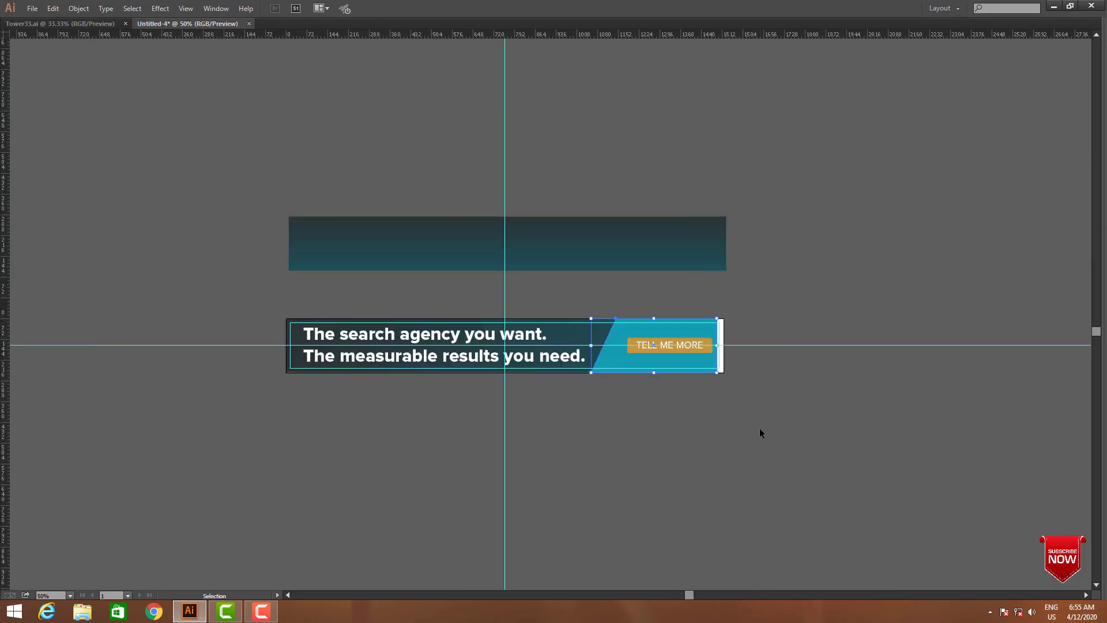
- Send the bright teal panel backward behind the white panel and deselect it
drag(490, 281, 812, 383)
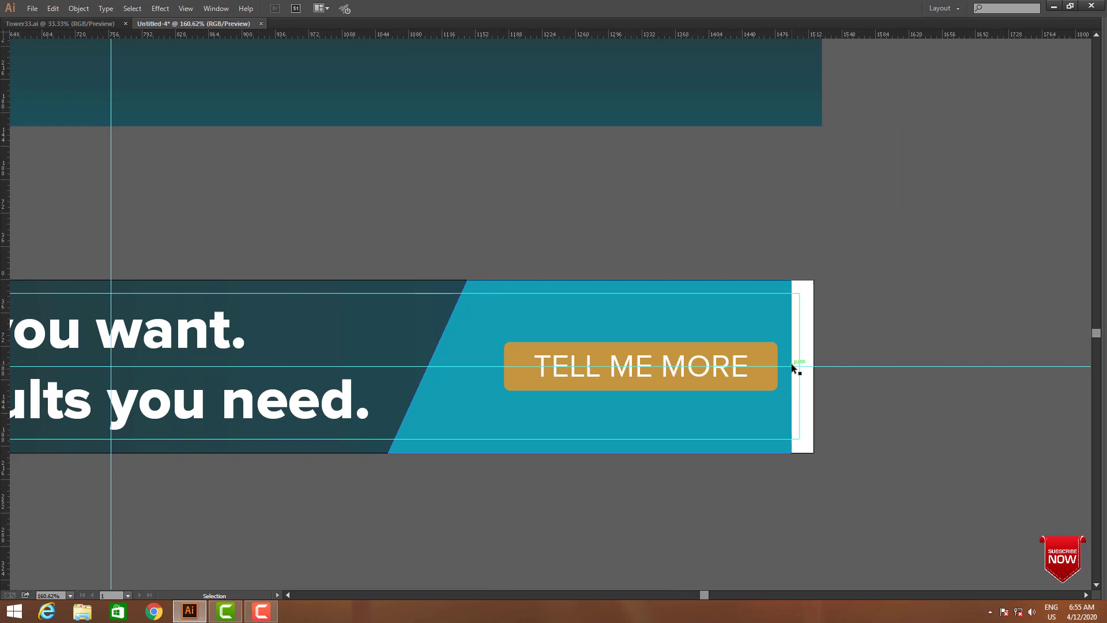
key(v)
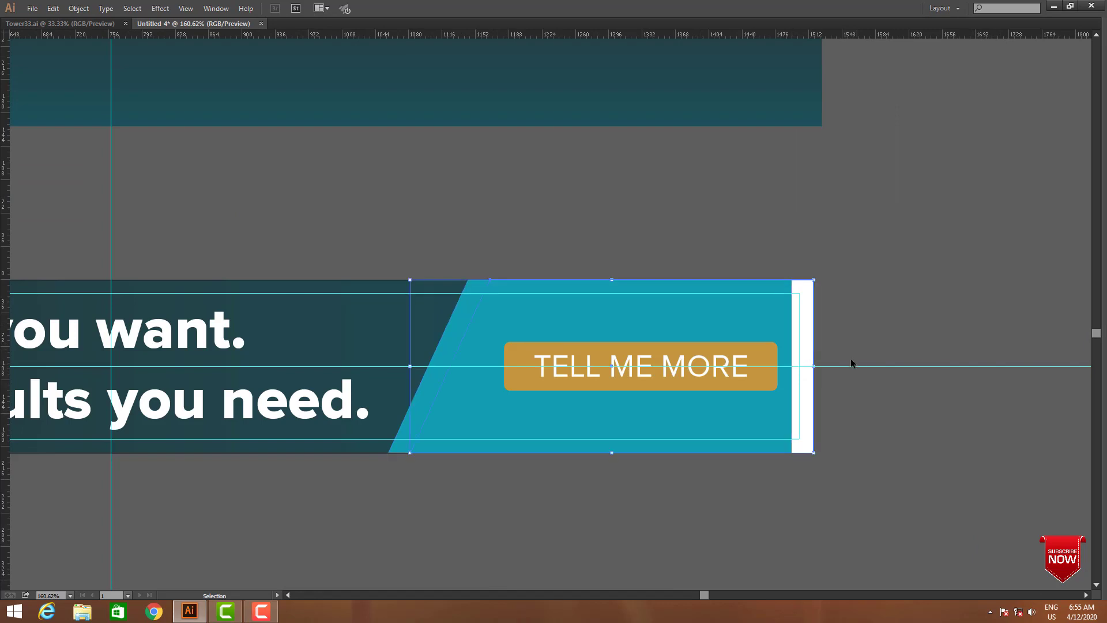
drag(802, 328, 756, 303)
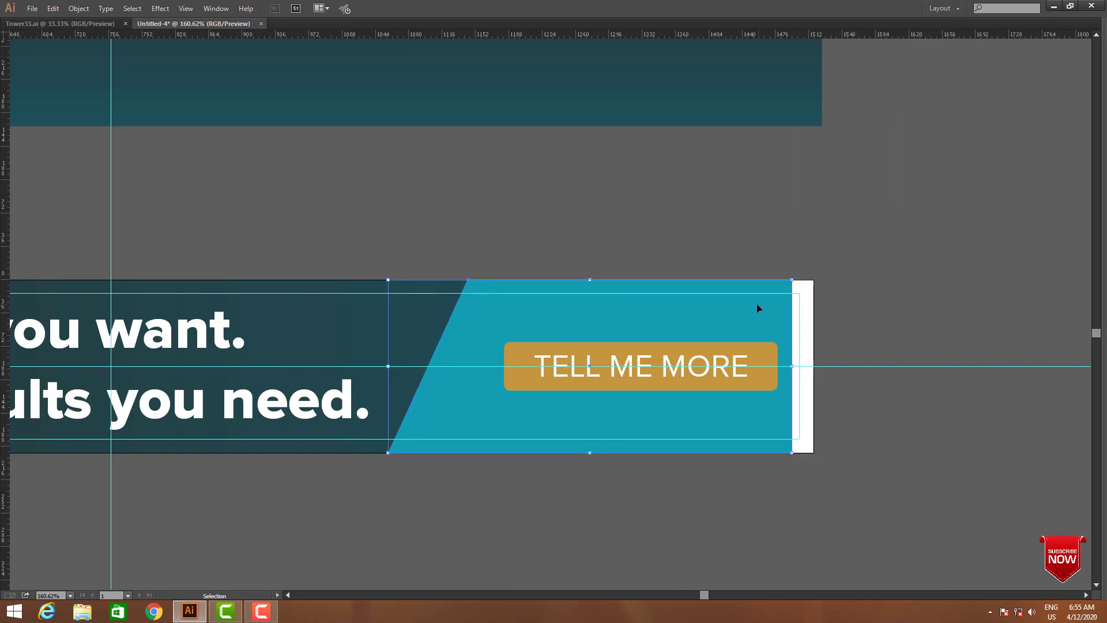
key(ctrl+[)
key(ctrl+shift+a)
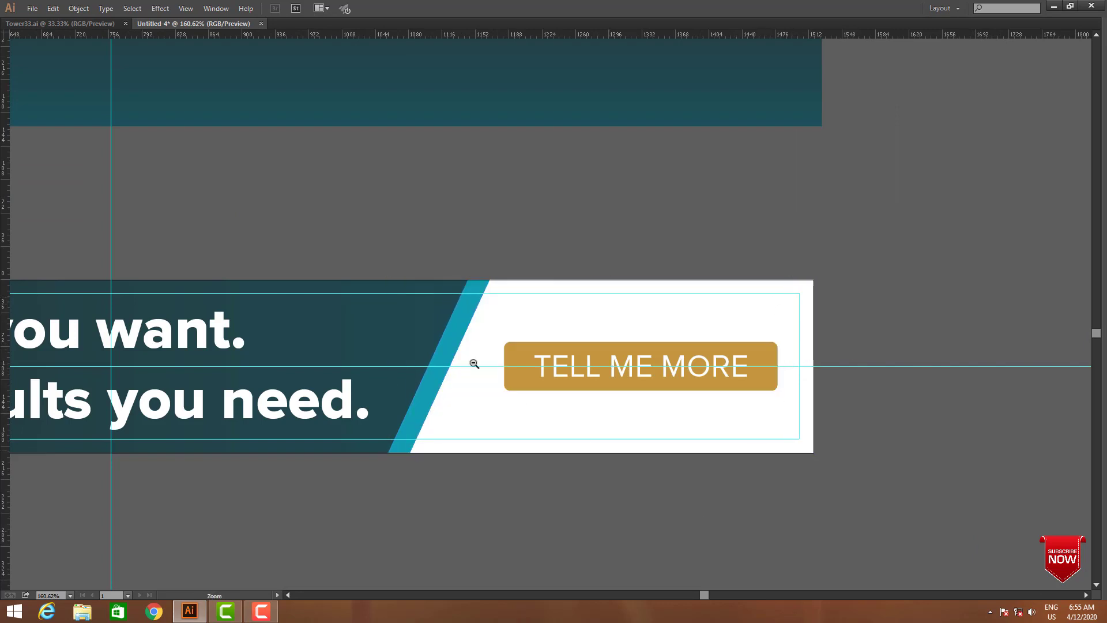
- Nudge the headline a little farther left to widen the gap before the diagonal teal stripe
key(ctrl+minus)
key(ctrl+minus)
key(ctrl+minus)
drag(581, 384, 670, 372)
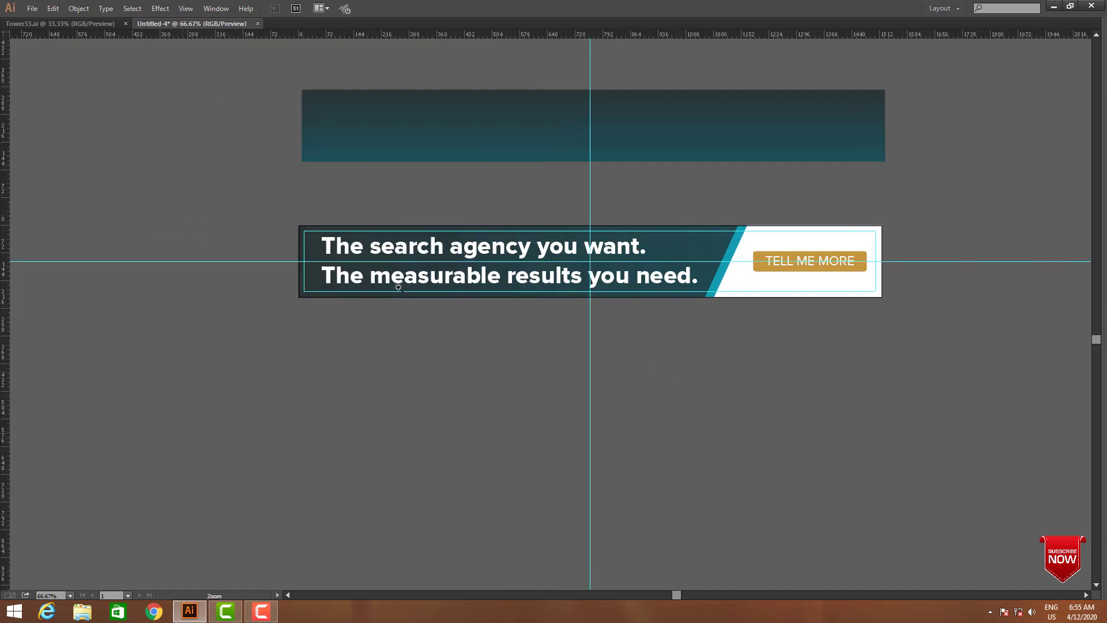
scroll(580, 261, up, 2)
key(v)
click(672, 290)
drag(672, 290, 667, 290)
click(747, 387)
drag(746, 387, 716, 384)
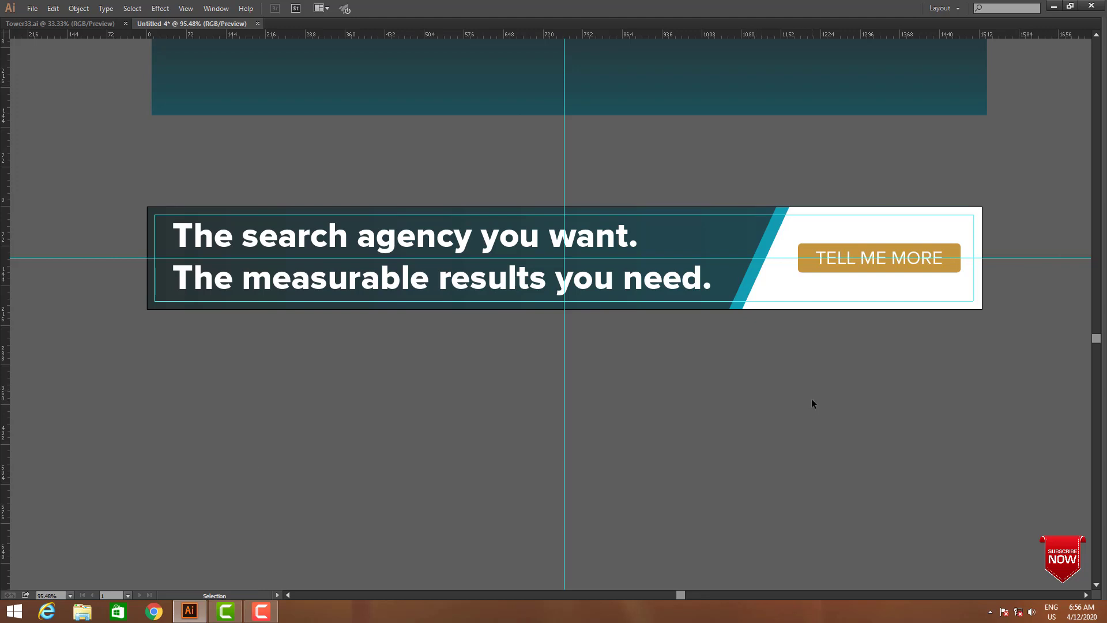
- Duplicate the complete banner with its headline, stripe, white panel and button straight below the original
drag(814, 395, 811, 373)
ctrl+alt+click(543, 323)
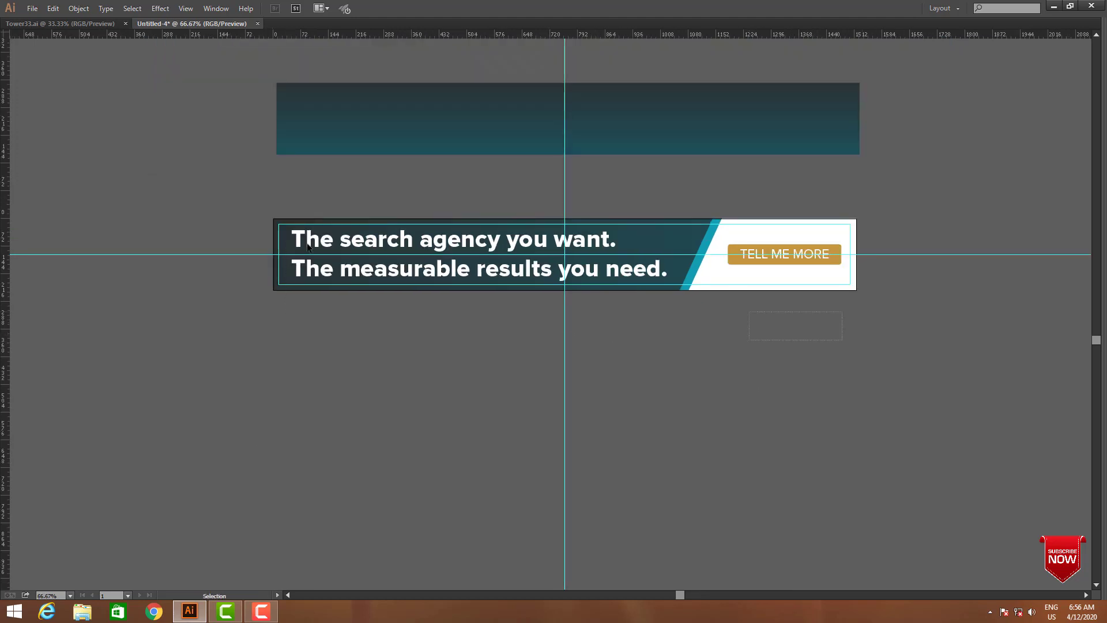
click(551, 267)
drag(551, 267, 552, 367)
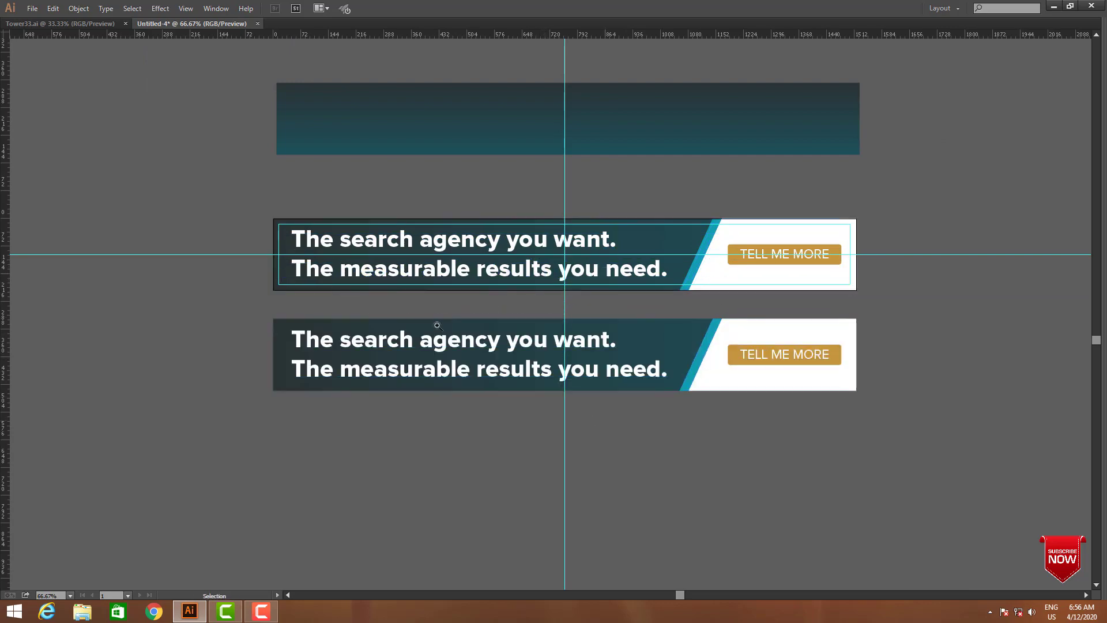
- Duplicate the lower banner's gradient background beneath it and narrow the copy from its right side to about 837 pt wide
scroll(869, 451, up, 2)
scroll(836, 393, down, 2)
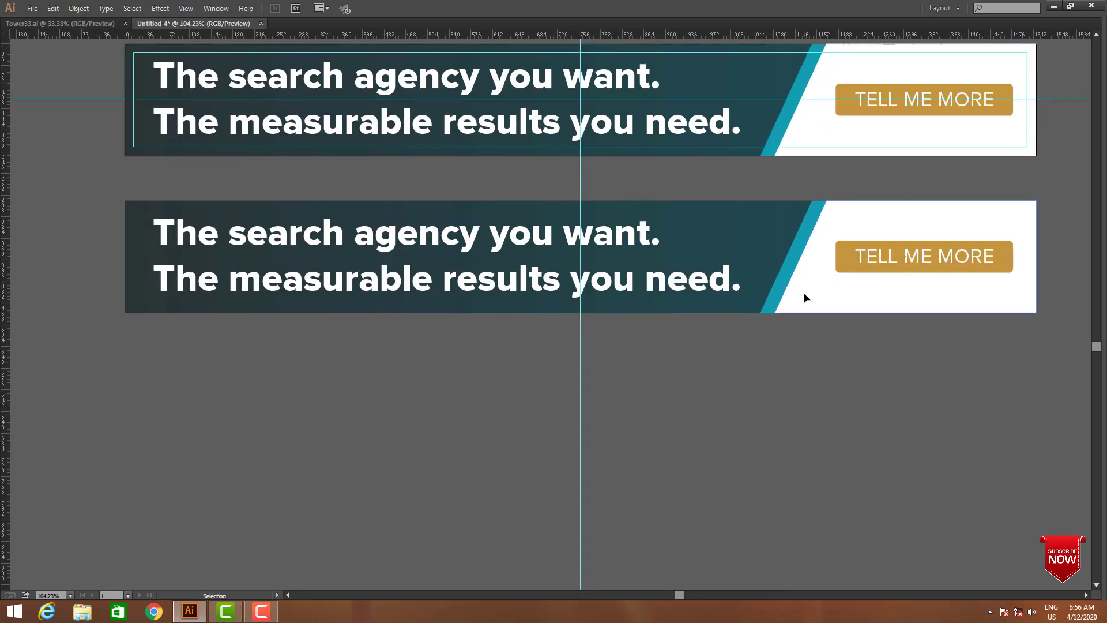
click(783, 245)
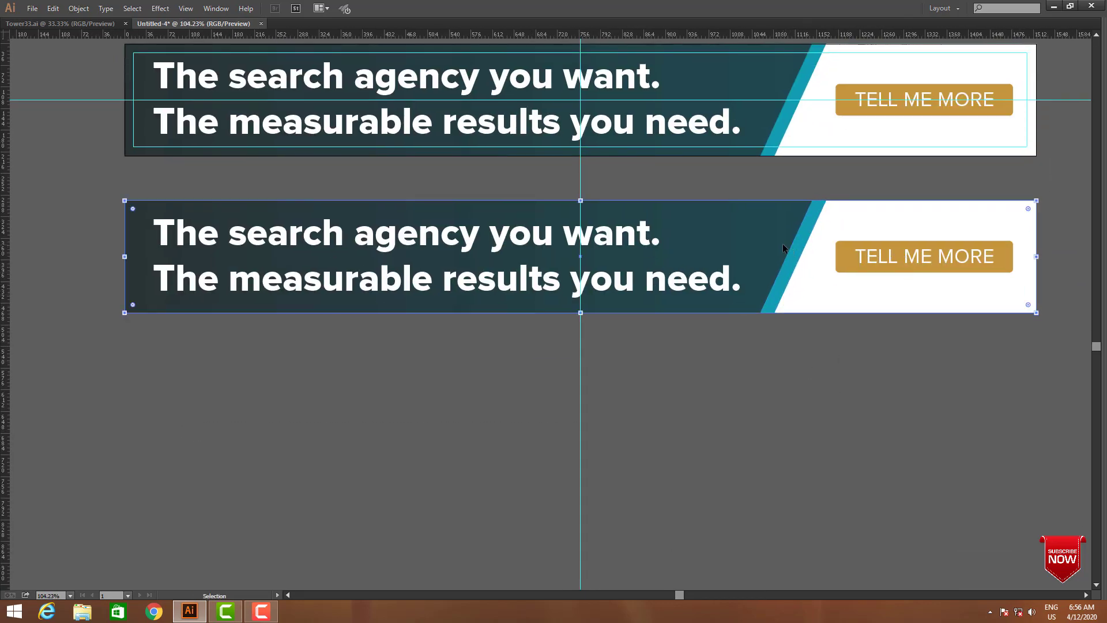
drag(783, 245, 780, 379)
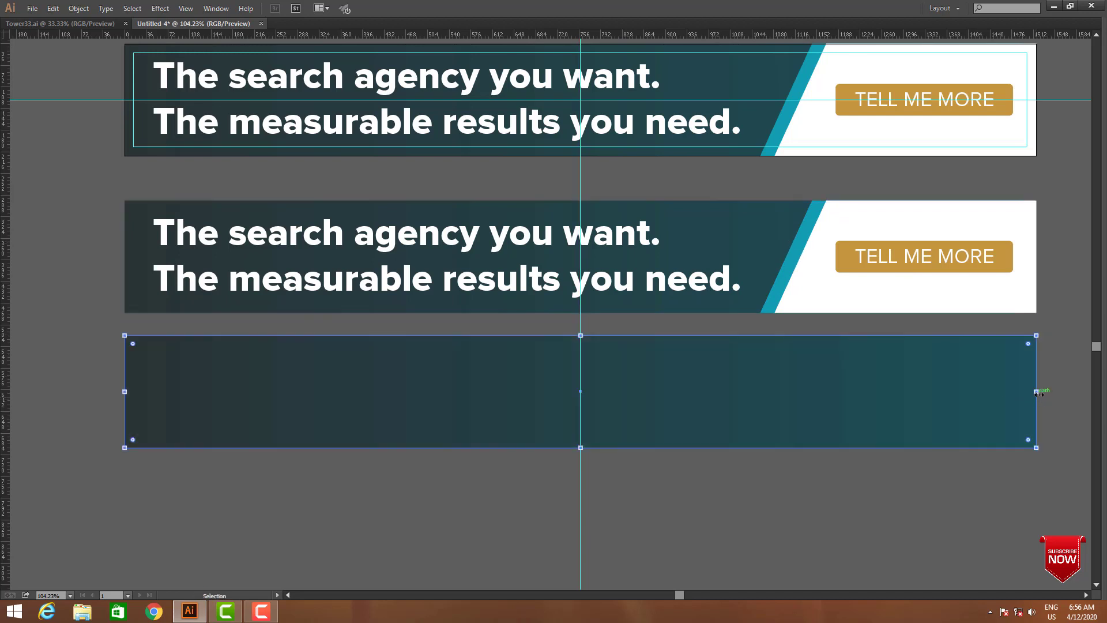
drag(1036, 392, 628, 393)
key(Tab)
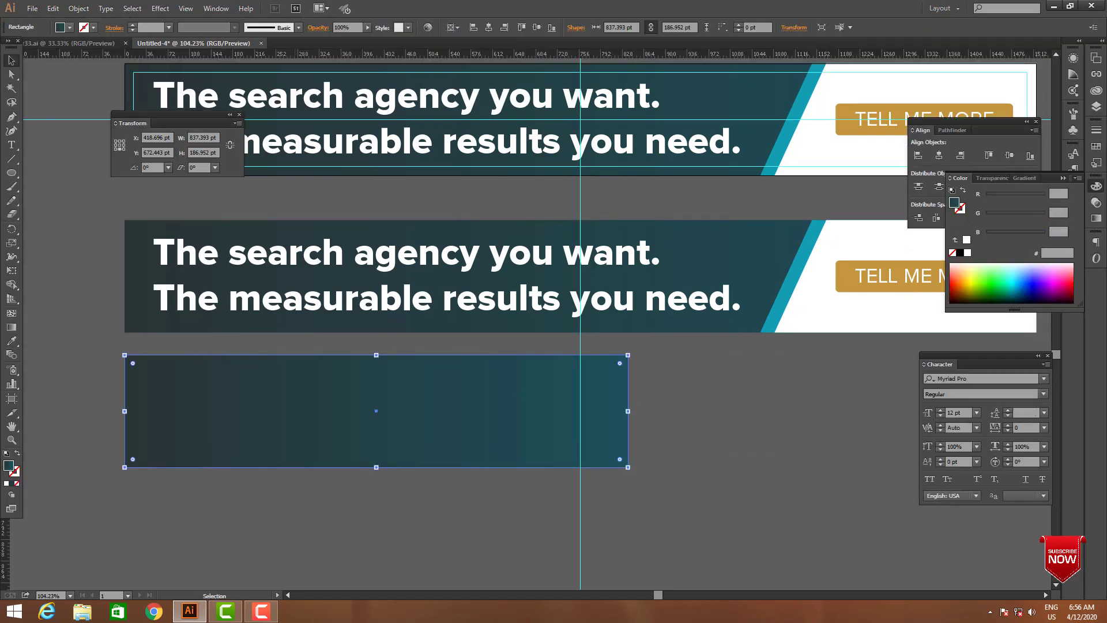
- Add an anchor point midway on the narrowed rectangle's right edge and pull both right corners inward to form an arrow point
drag(11, 117, 60, 138)
click(628, 411)
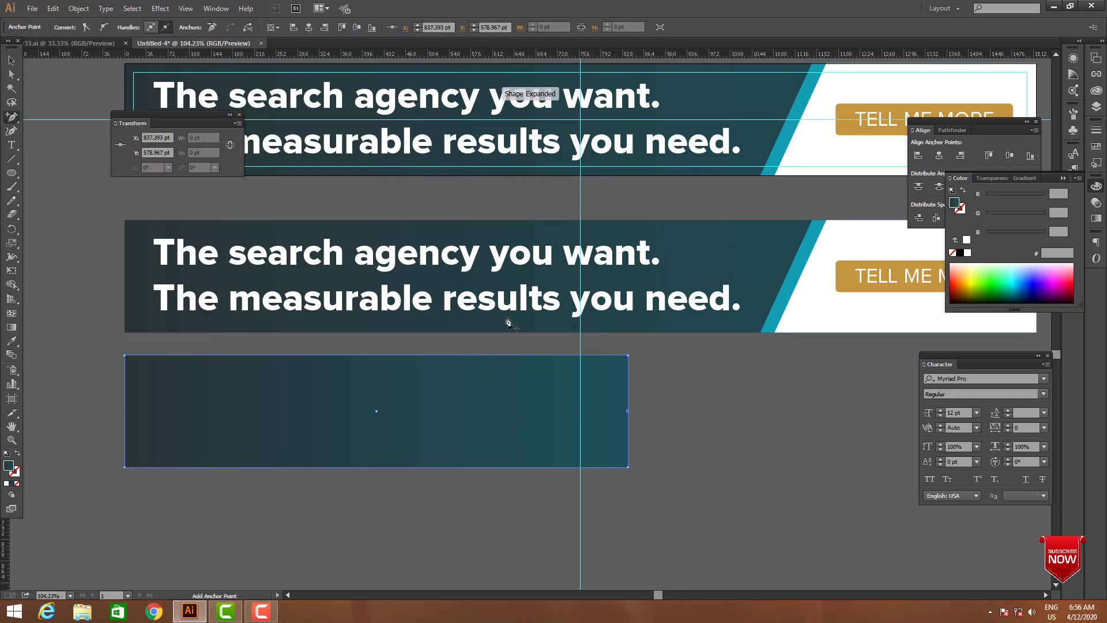
click(11, 74)
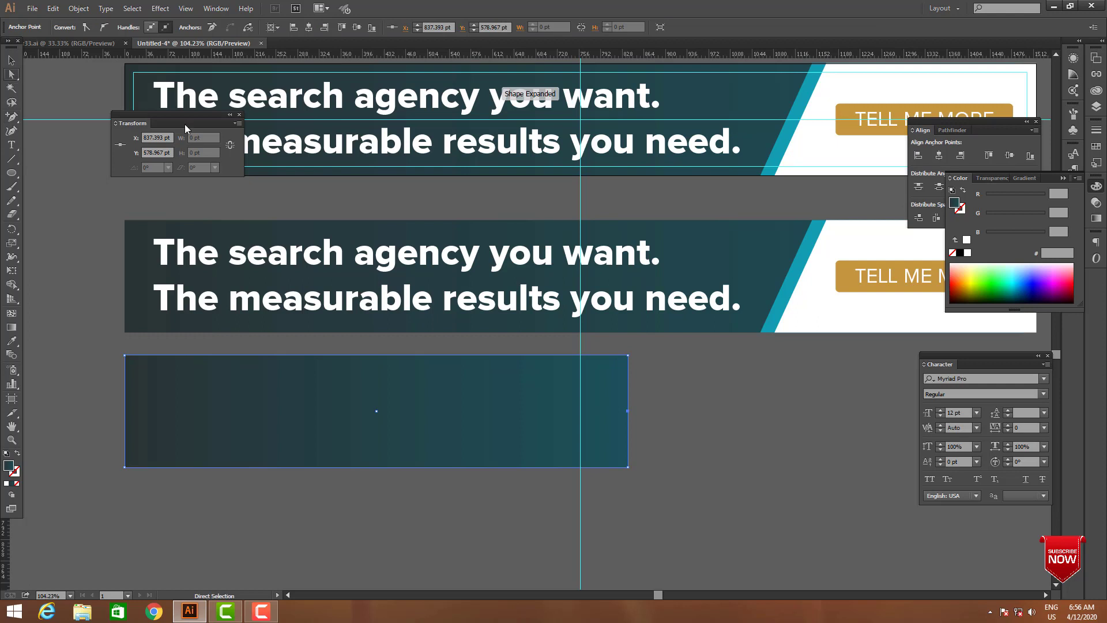
click(629, 355)
drag(629, 470, 590, 462)
- Move the arrow-shaped panel up onto the lower banner behind the headline and stretch its tip rightward to the diagonal stripe
key(v)
click(696, 464)
drag(187, 381, 187, 246)
key(Tab)
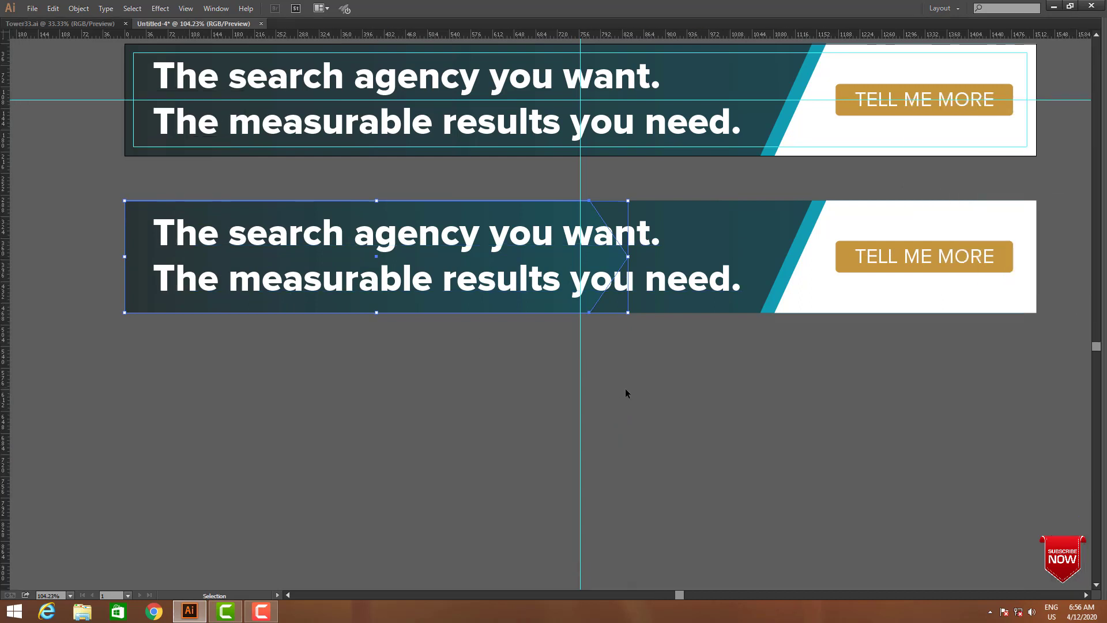
scroll(664, 375, up, 1)
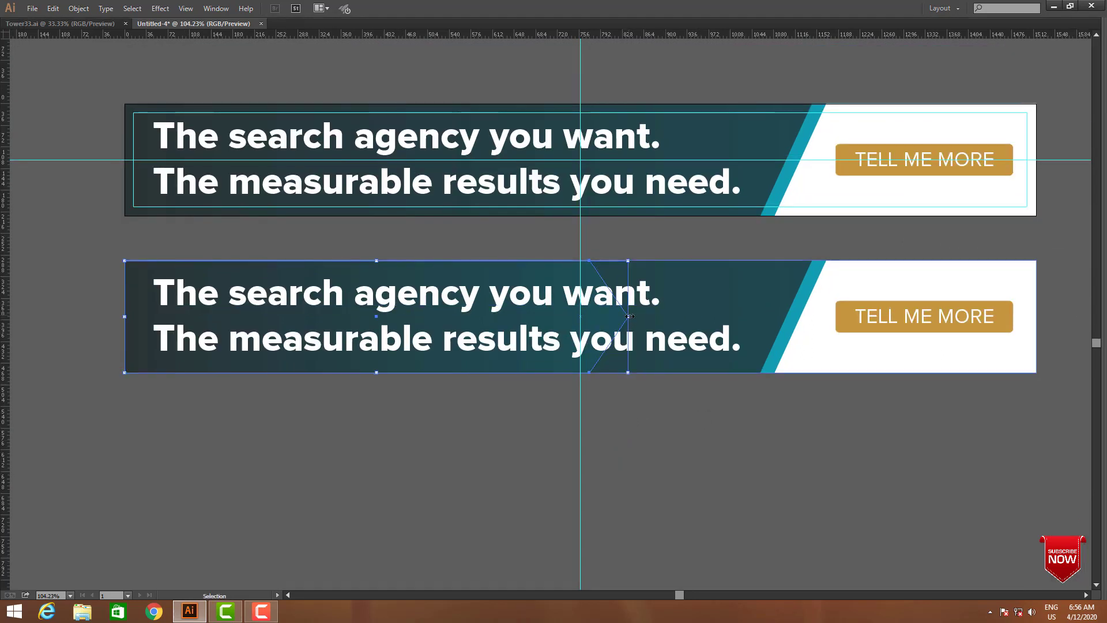
drag(628, 317, 808, 317)
- Delete the diagonal teal stripe from the lower banner and select that banner's gradient background
click(798, 309)
key(Delete)
click(799, 309)
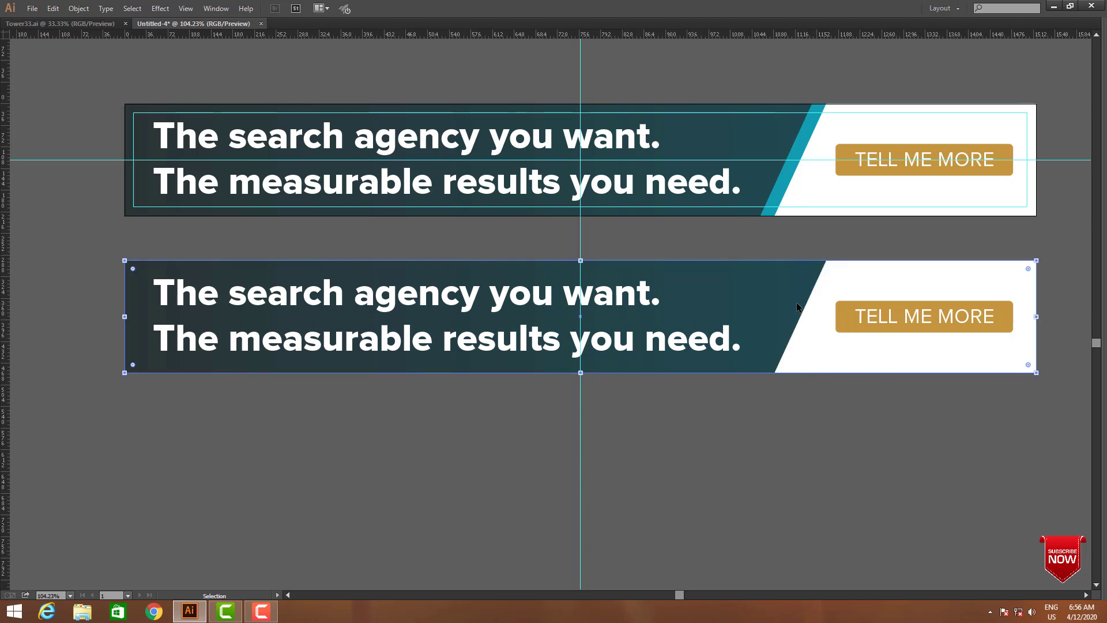
- Delete the lower banner's full-width gradient background and shift the arrow panel's two right corners outward to the white panel's lower-left corner
key(Delete)
key(ctrl+b)
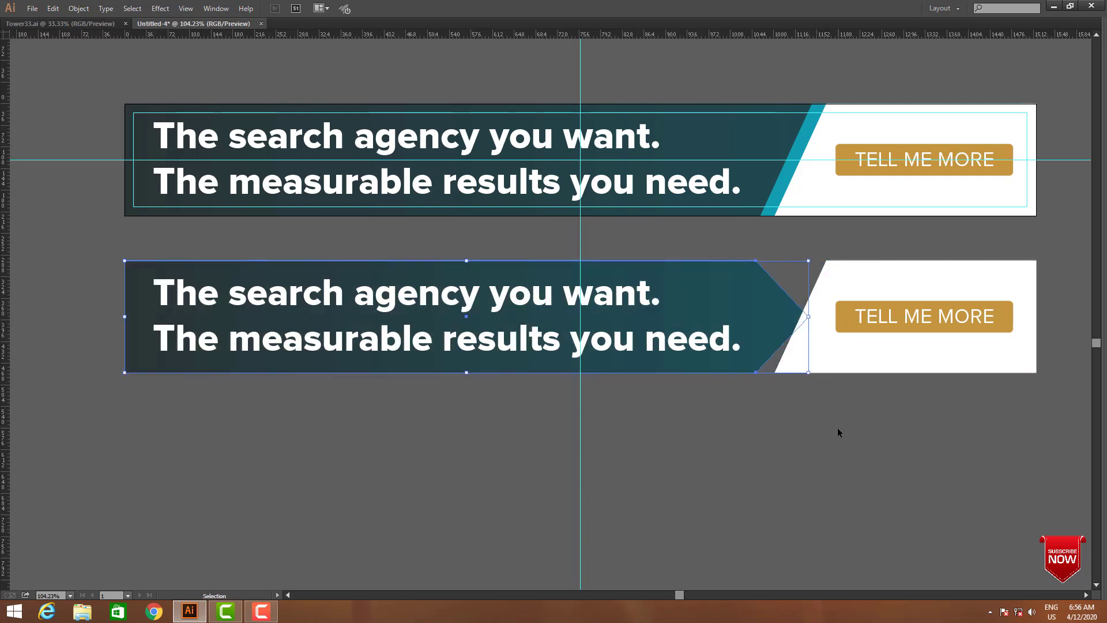
key(Tab)
click(13, 98)
key(Tab)
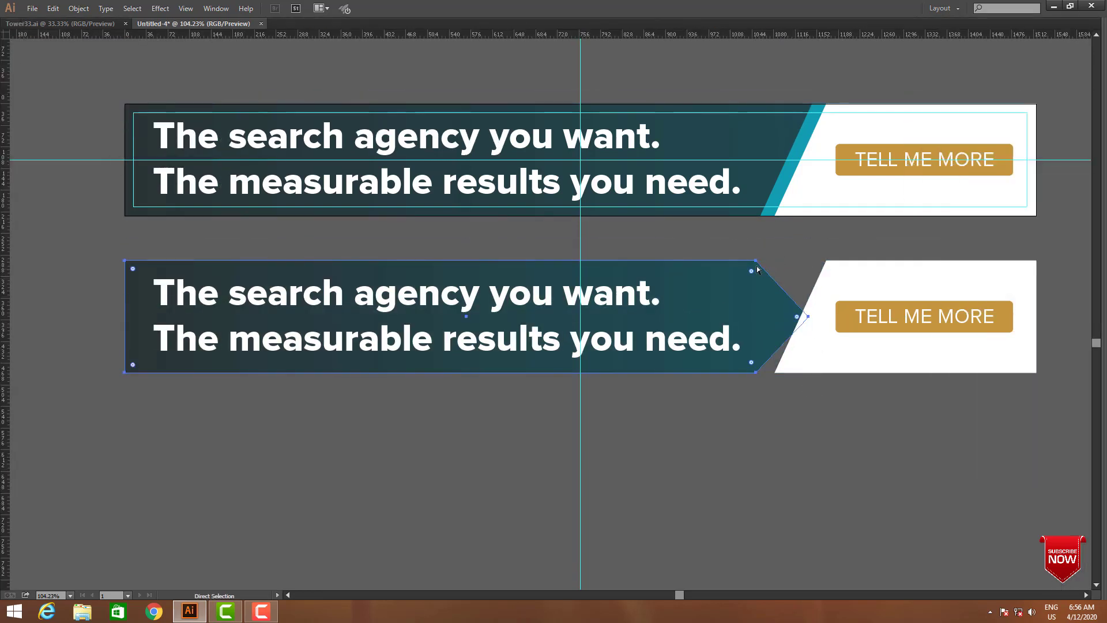
click(756, 261)
shift+click(756, 372)
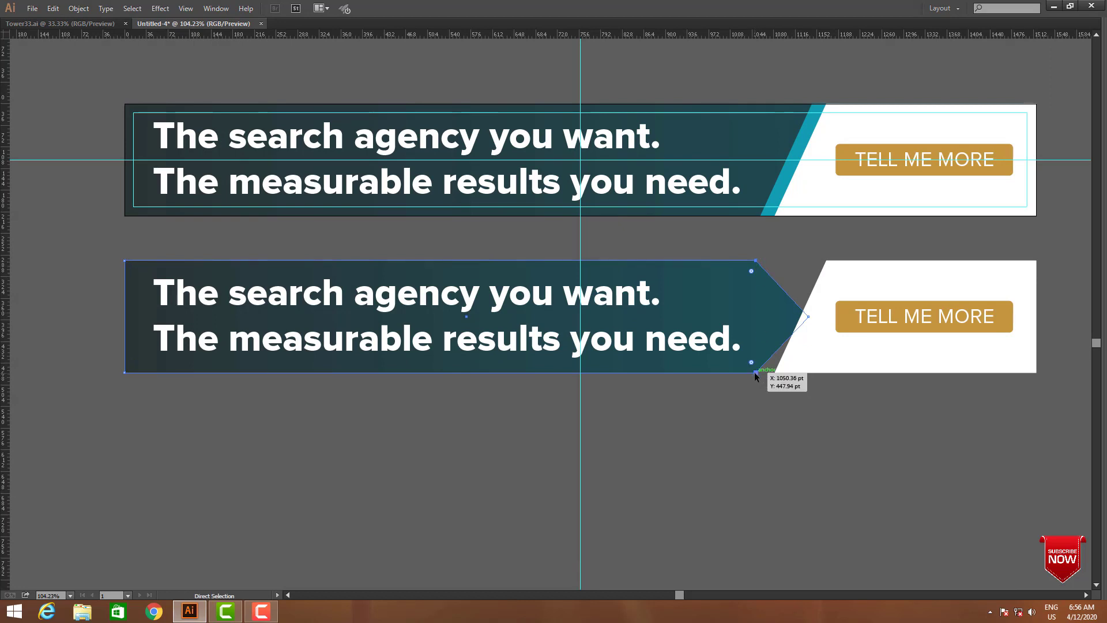
drag(756, 373, 817, 400)
- Straighten the lower white panel's slanted left edge to vertical and send the panel behind the arrow shape
drag(826, 261, 775, 262)
click(822, 385)
click(793, 330)
key(v)
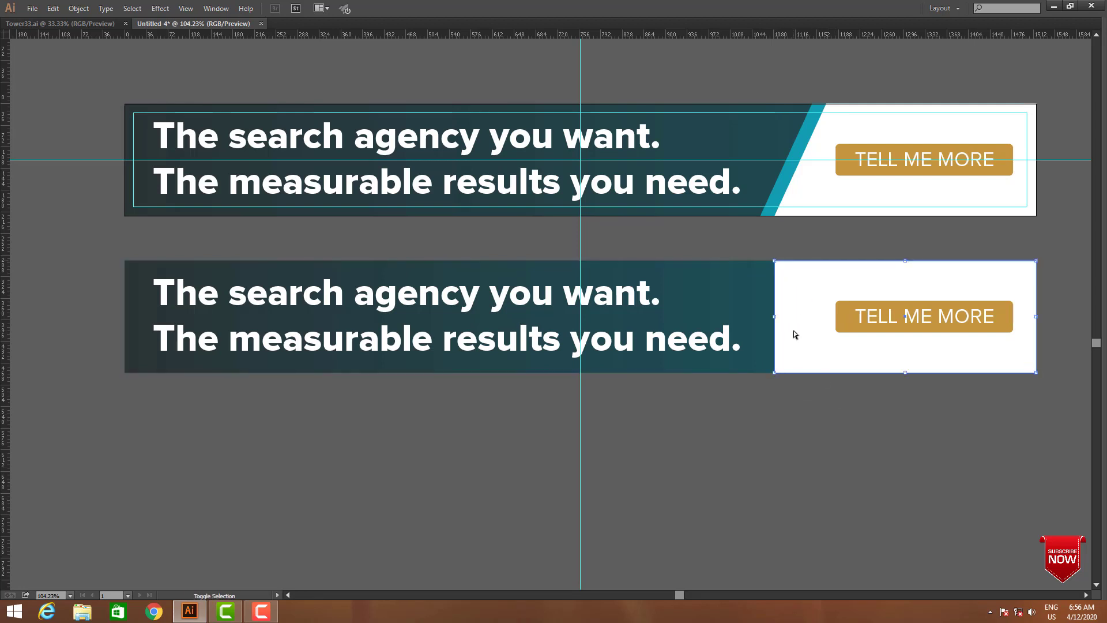
key(ctrl+shift+[)
click(816, 414)
drag(805, 420, 782, 422)
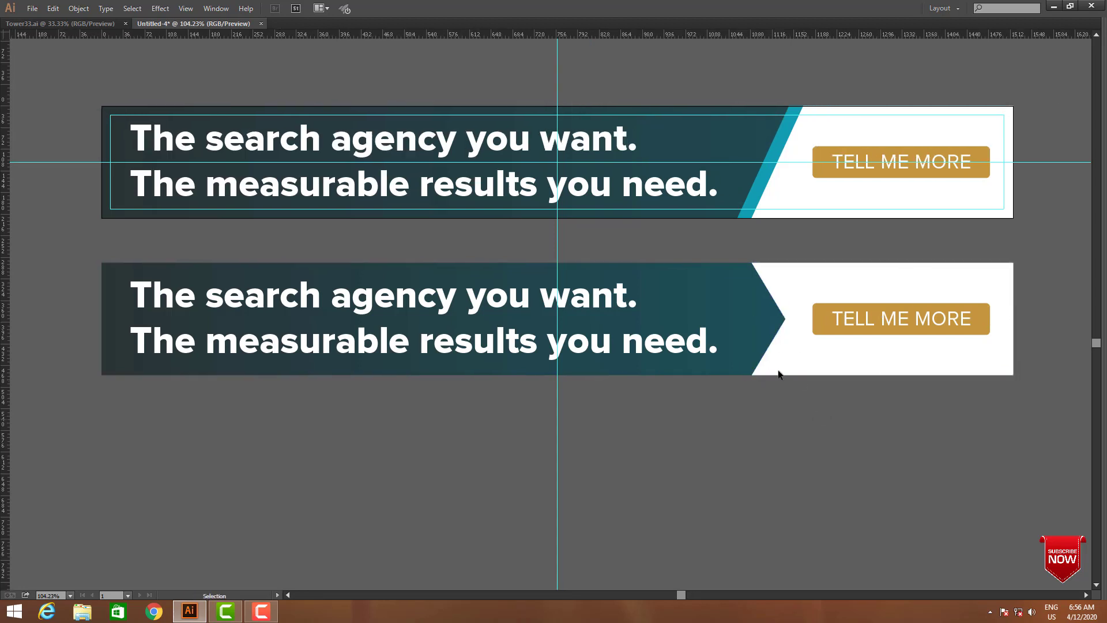
- Duplicate the lower banner's arrow panel slightly to the right and recolor the copy with the upper banner's teal stripe color
click(745, 311)
drag(744, 311, 761, 317)
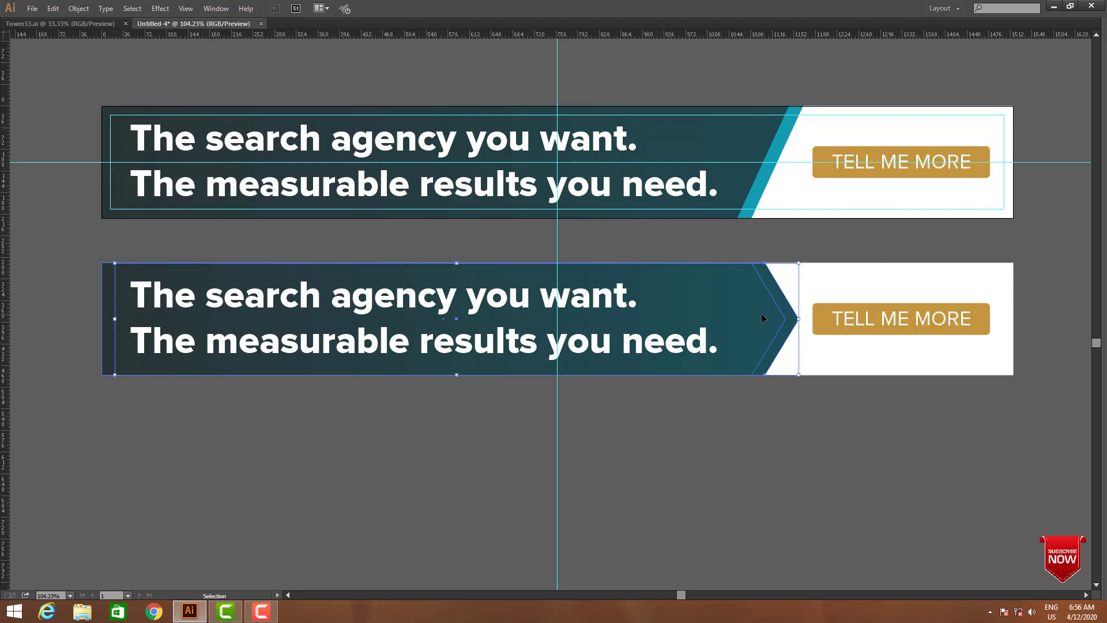
key(Tab)
key(i)
key(Tab)
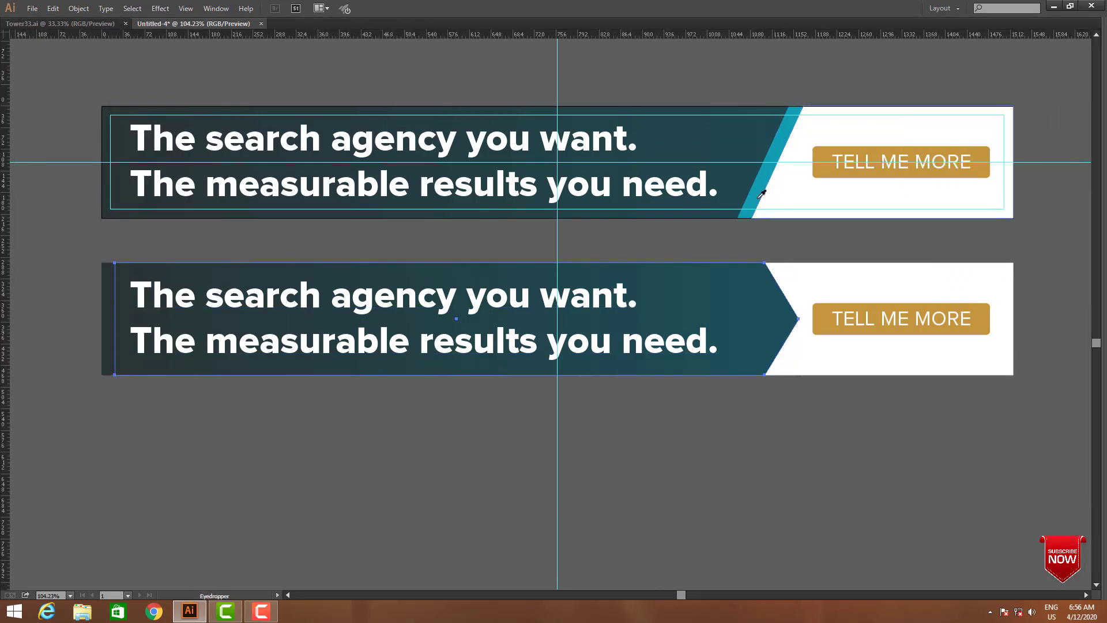
click(761, 194)
- Send the teal arrow copy behind the dark gradient arrow panel and clear the selection
key(ctrl+[)
key(ctrl+shift+a)
drag(798, 428, 799, 420)
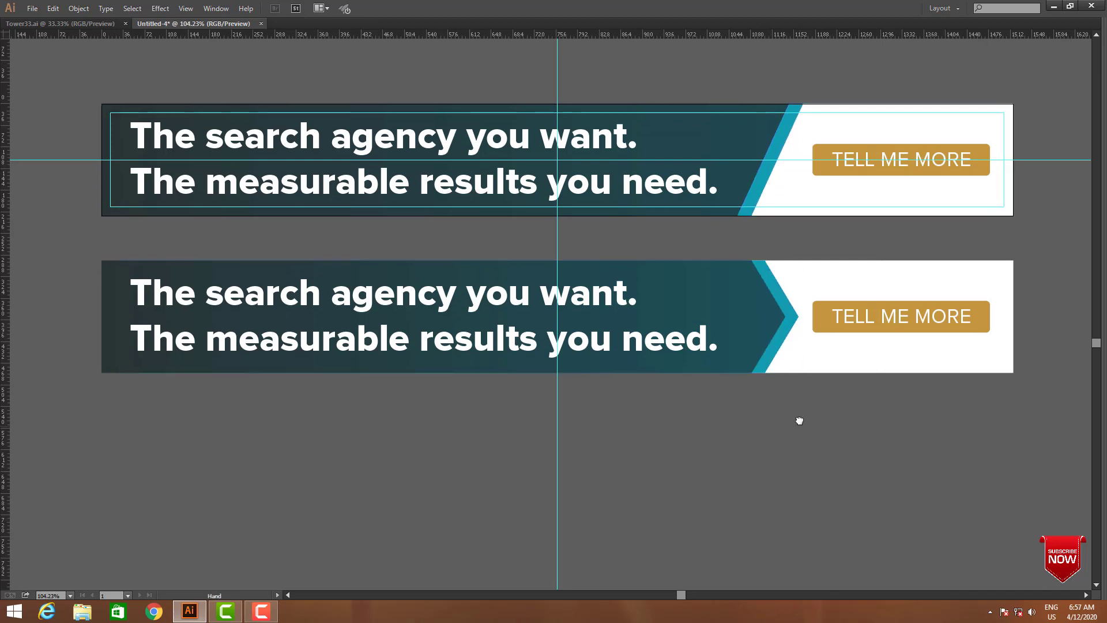